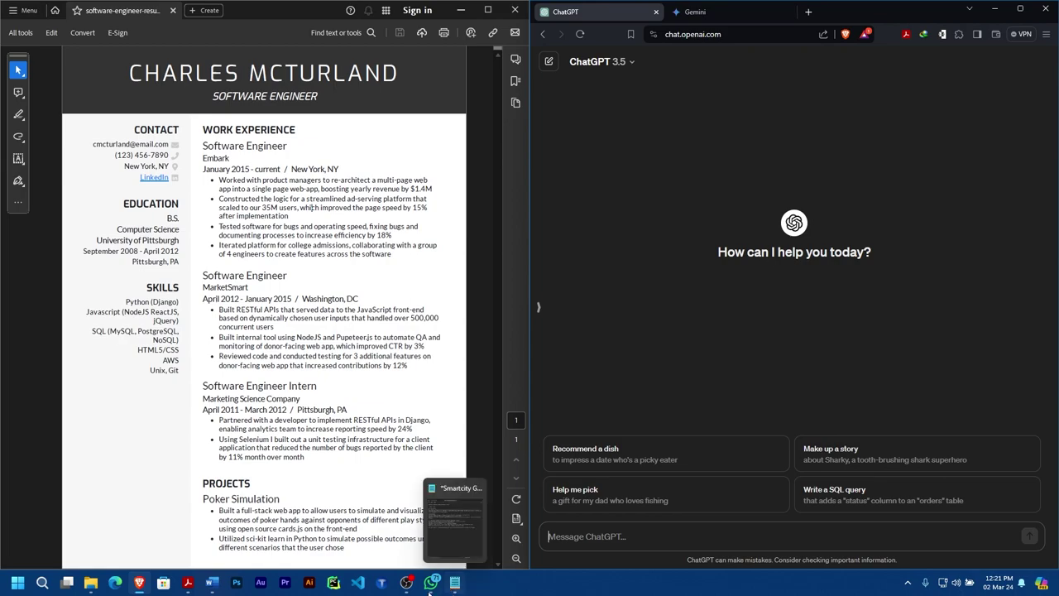
Switch to the Word document containing the Smartcity job description and close the WhatsApp window
mouse_move(212, 583)
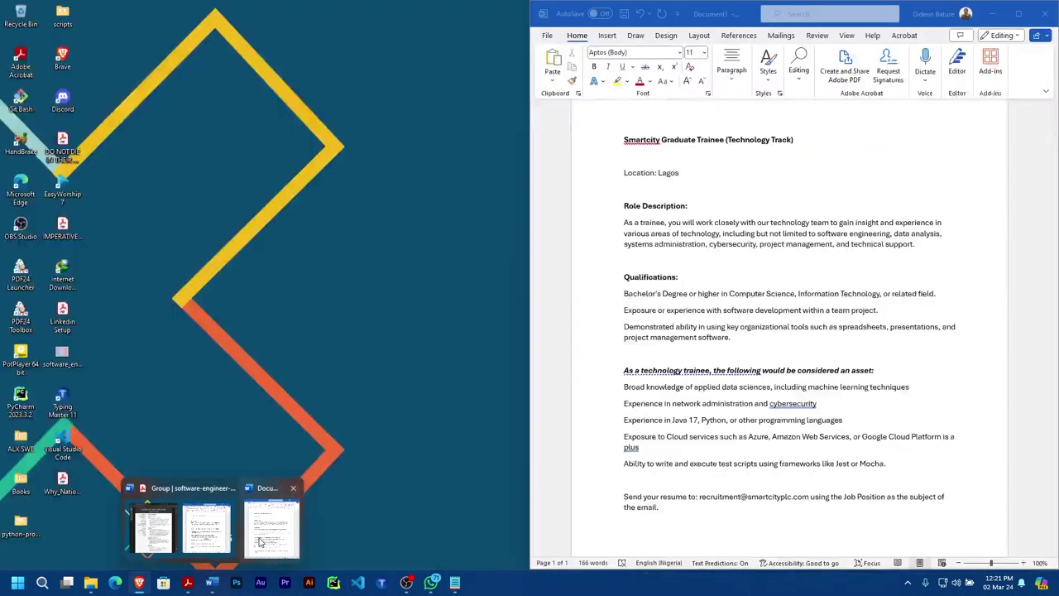
click(259, 542)
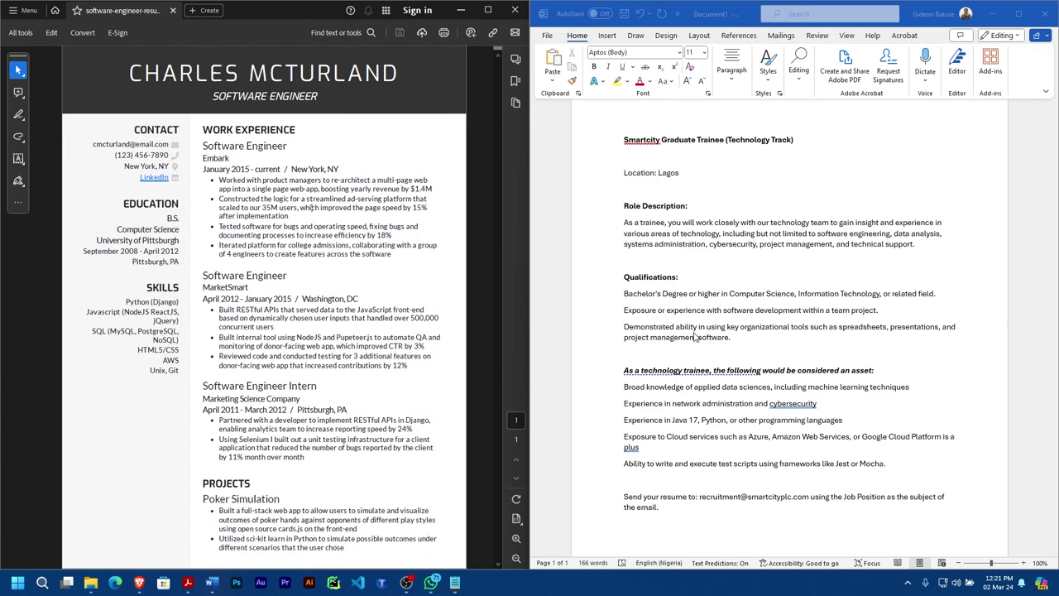
click(623, 195)
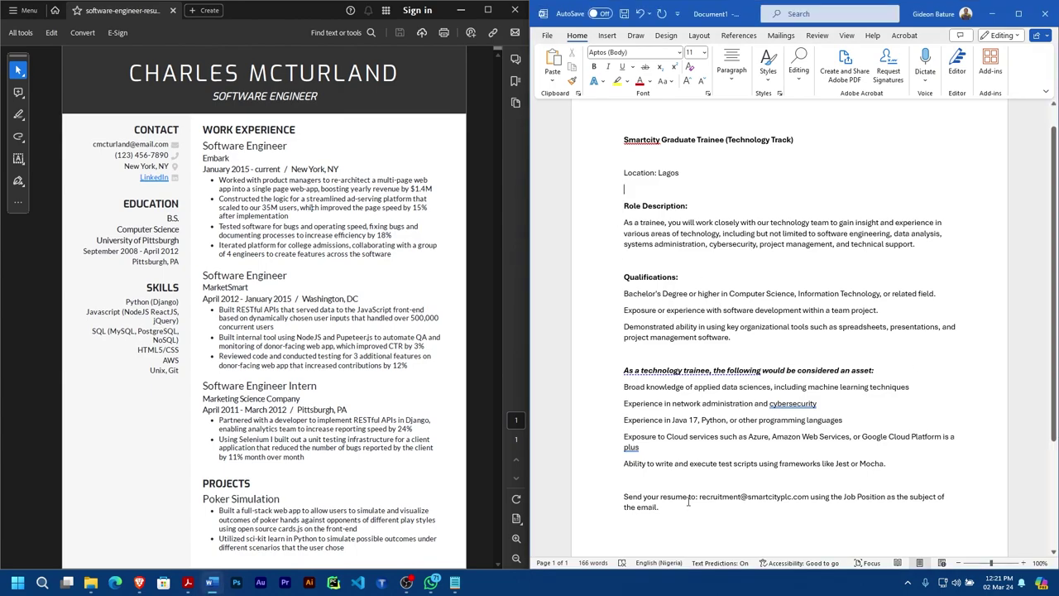
right_click(431, 585)
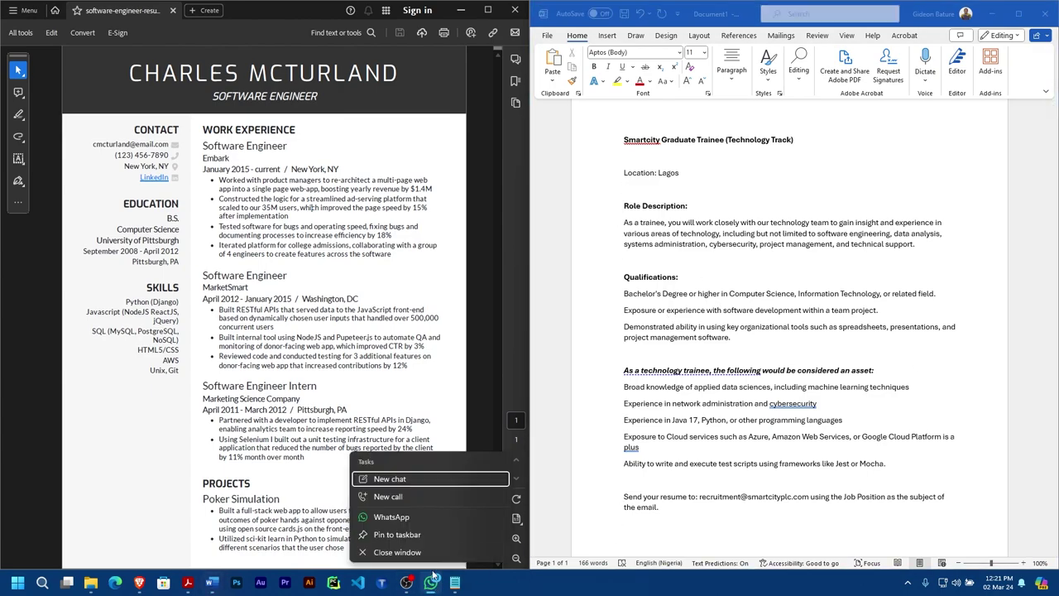
click(439, 560)
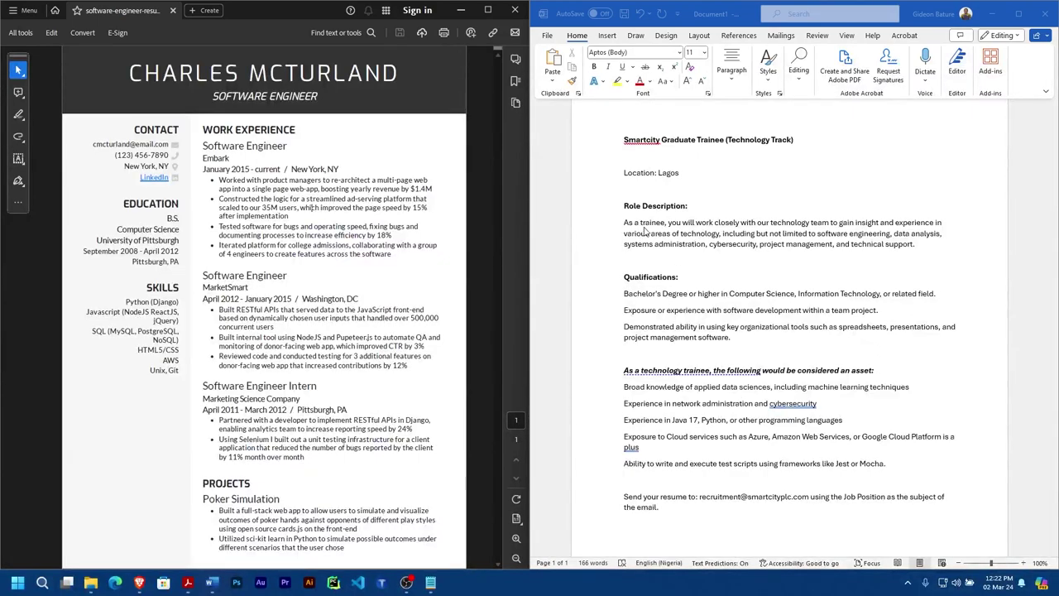
Copy the Smartcity Graduate Trainee description from the title through the Jest or Mocha line, leaving out the resume submission instructions
click(651, 282)
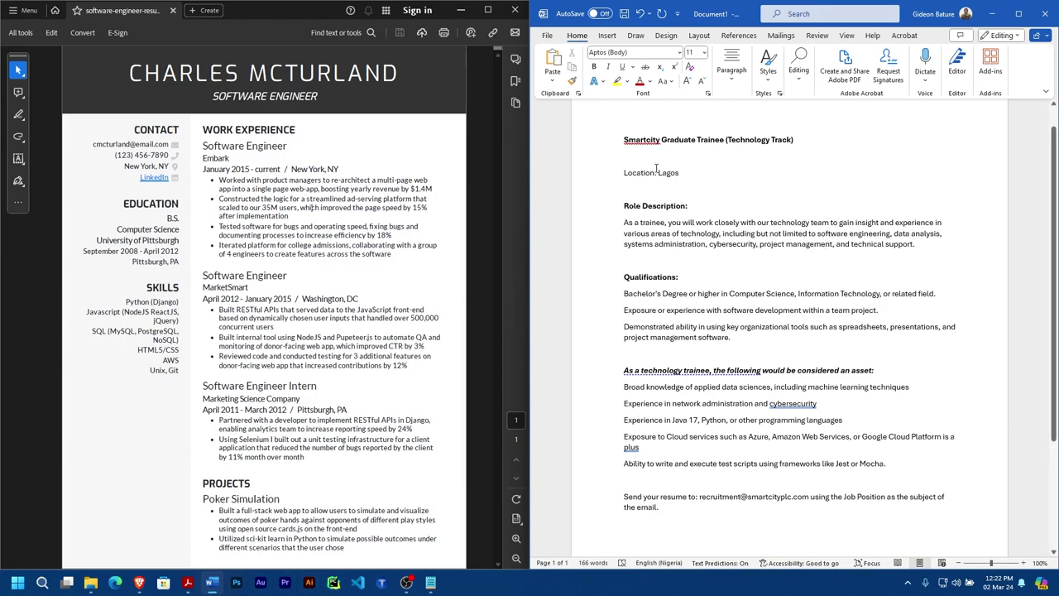
drag(626, 141, 732, 522)
click(890, 465)
drag(661, 507, 616, 495)
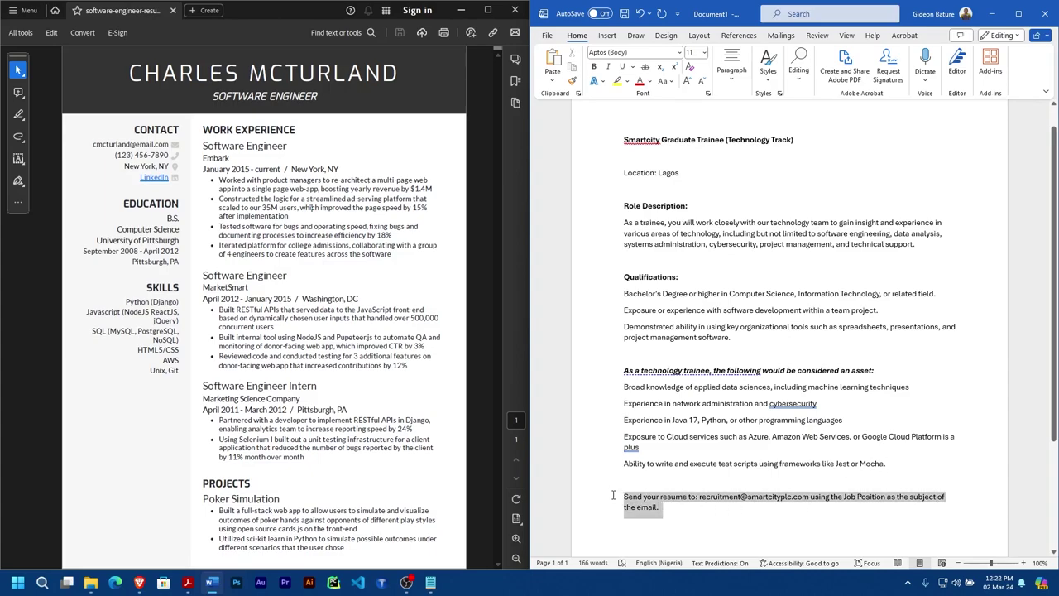
drag(918, 465, 595, 136)
key(ctrl+c)
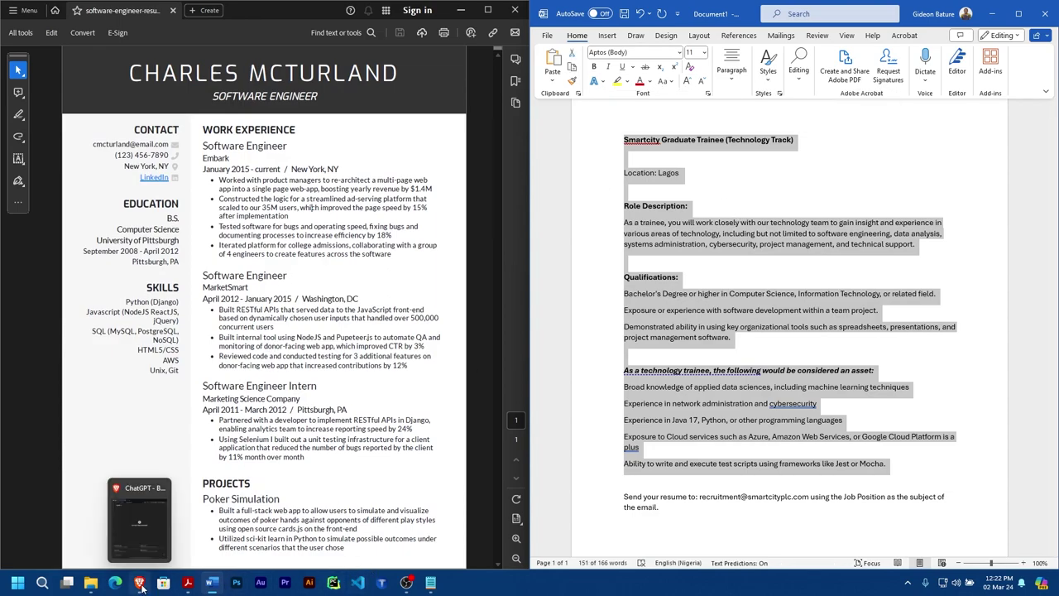
Switch to ChatGPT in the Brave browser and paste the job description into the message, followed by blank lines
click(141, 584)
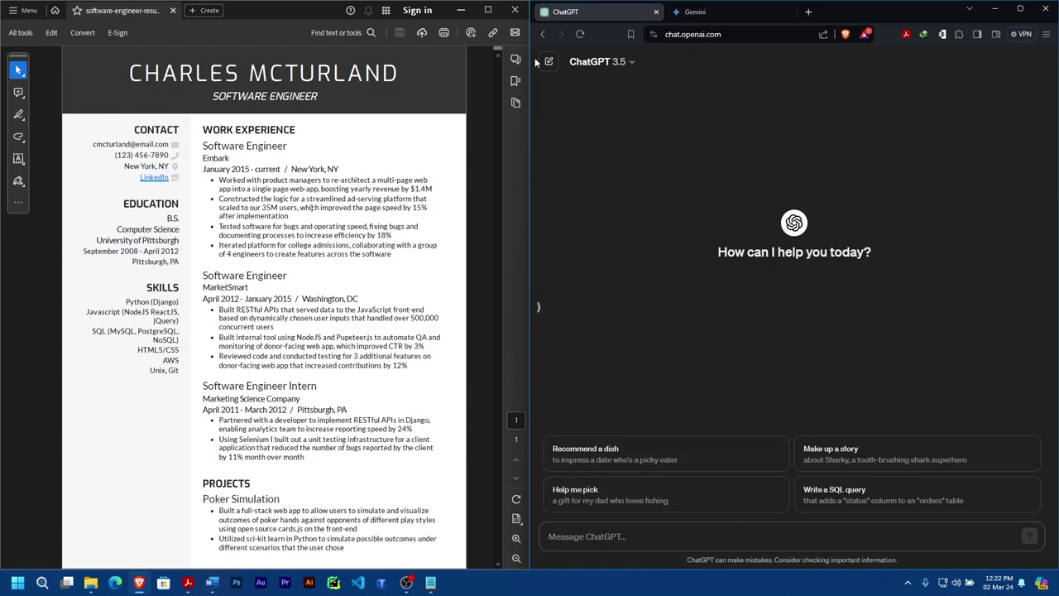
click(680, 533)
key(ctrl+v)
key(shift+Return)
key(shift+Return)
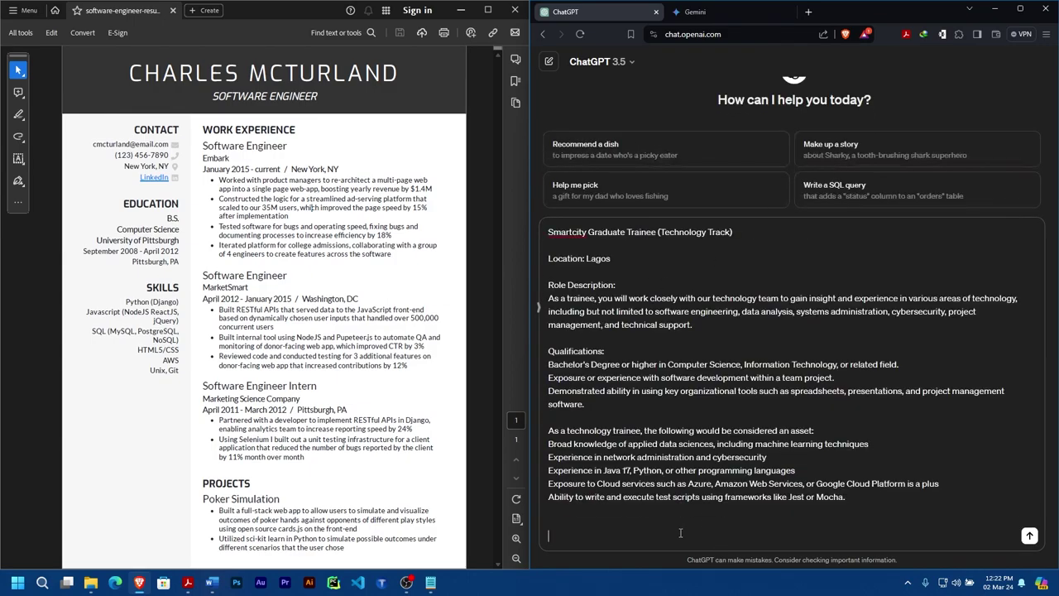
Below the job description, request help writing a personalized copy of a cover letter for this role "using the following information from my CV below:"
text(I want to apply for this role, can you please help me )
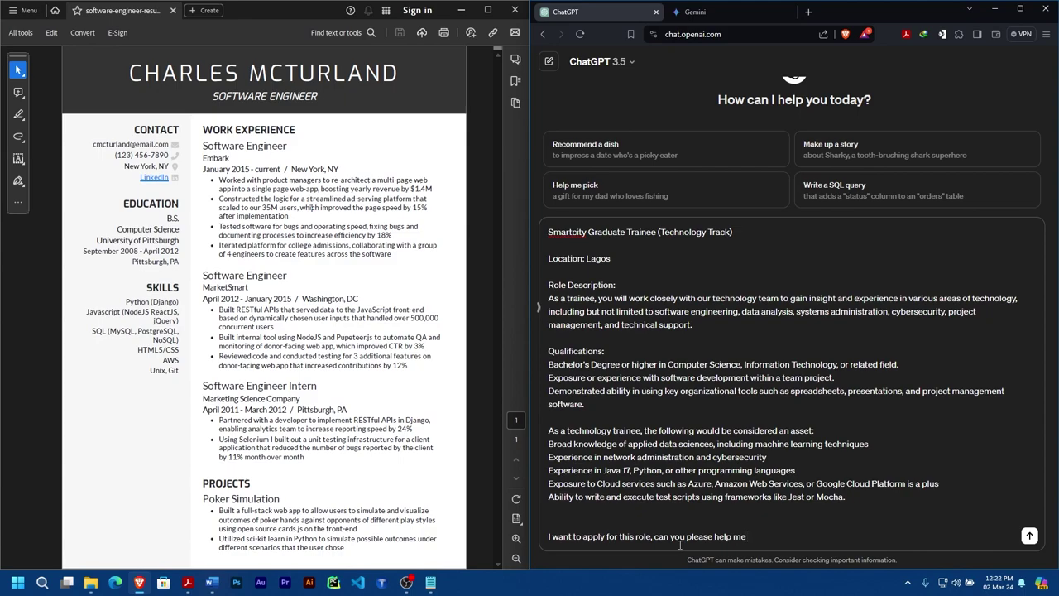
text(write a personalized copy of a cover)
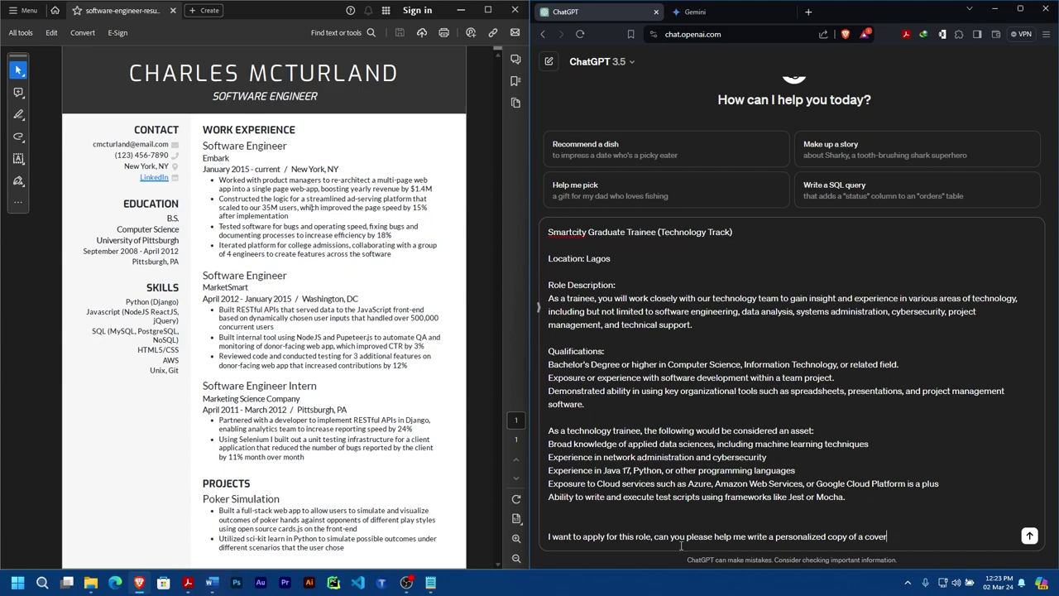
text( letter using the followinf g information from m)
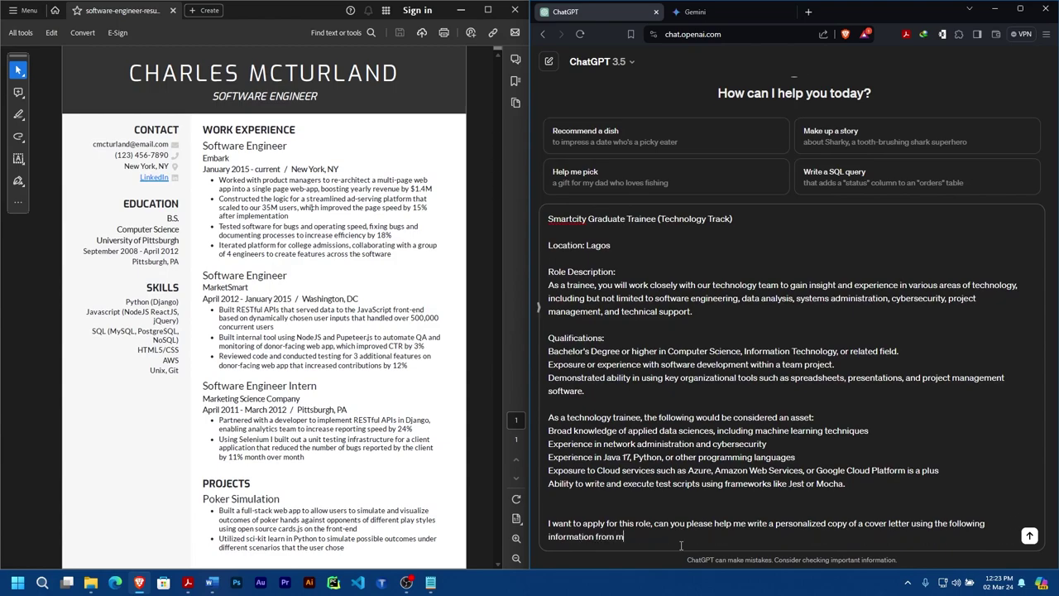
text(y CV below:)
key(shift+Return)
key(shift+Return)
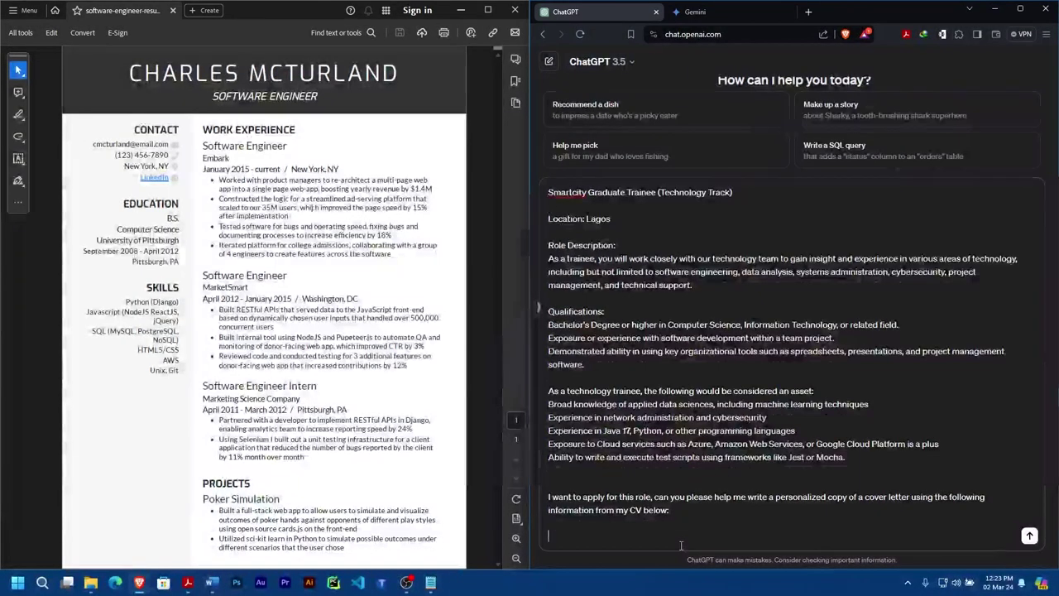
Copy the entire text of the software engineer resume PDF and paste it beneath the cover letter request in ChatGPT
click(299, 202)
key(ctrl+a)
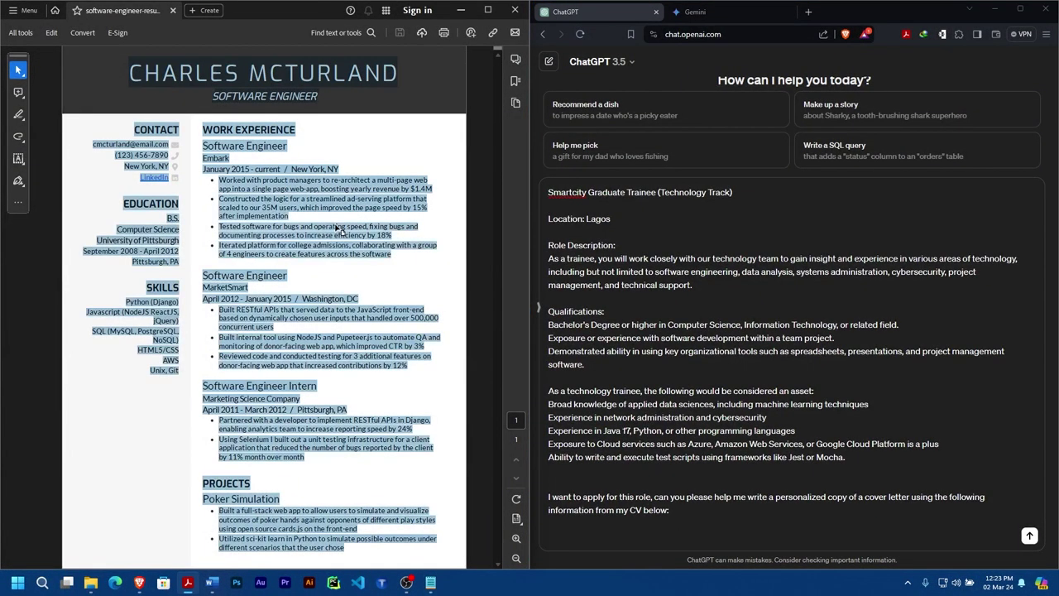
key(ctrl+c)
click(632, 532)
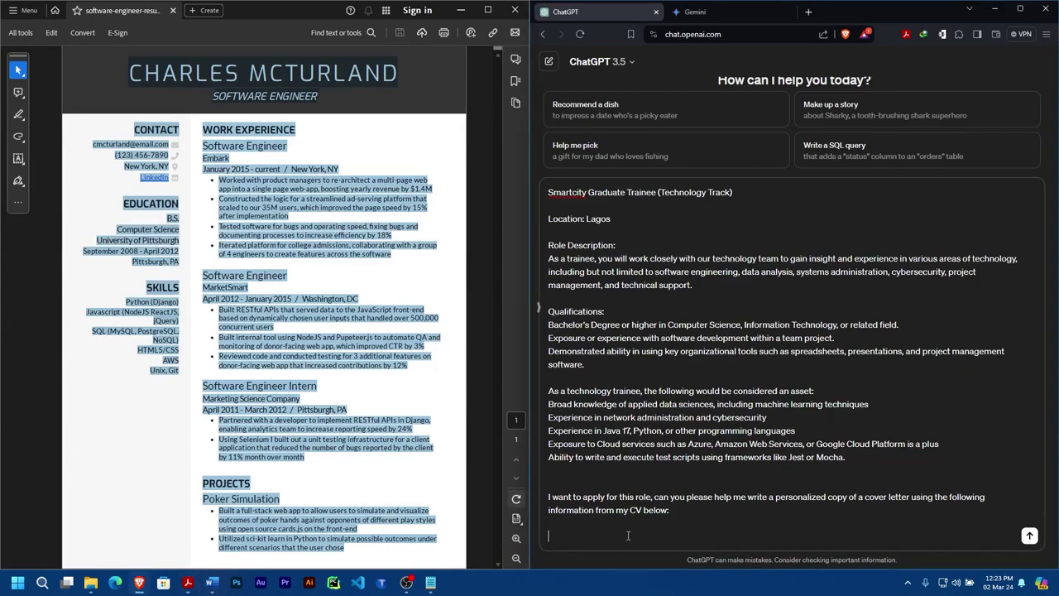
key(ctrl+v)
scroll(704, 513, down, 10)
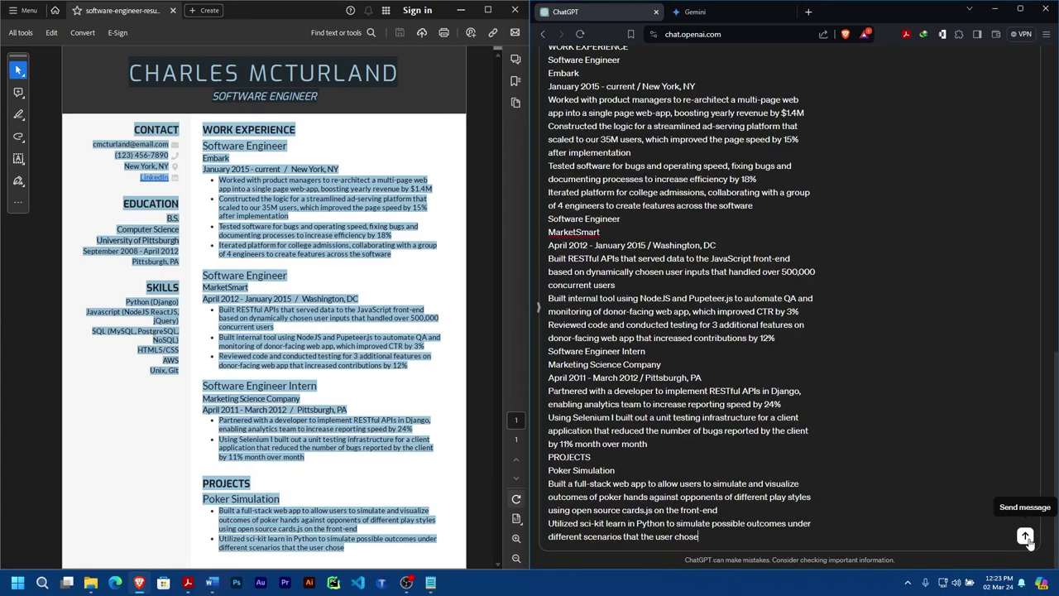
Copy the complete prompt, send it to ChatGPT, and submit the same prompt to Gemini
key(ctrl+a)
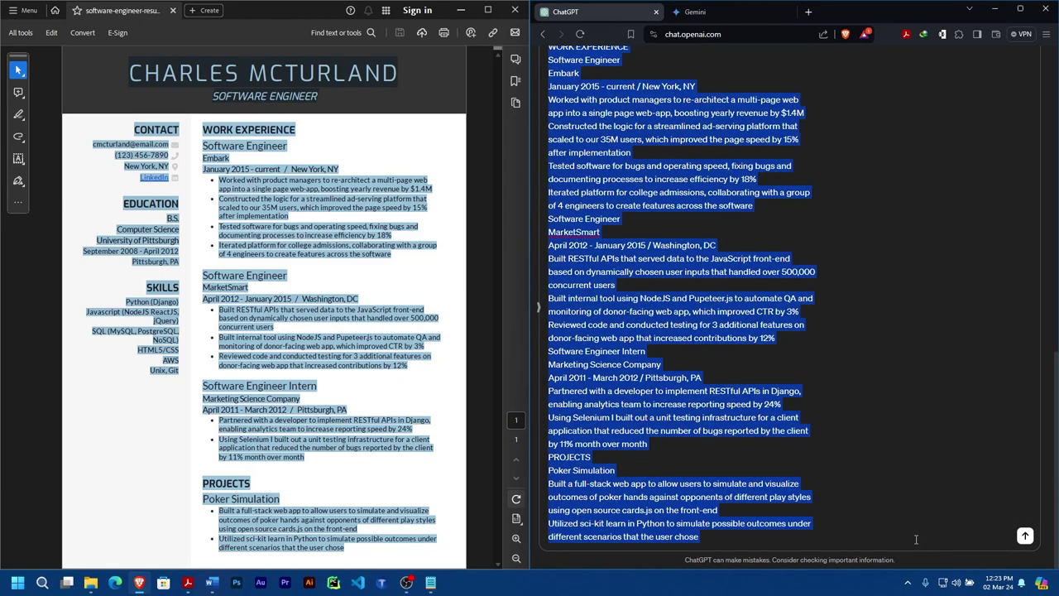
click(1024, 537)
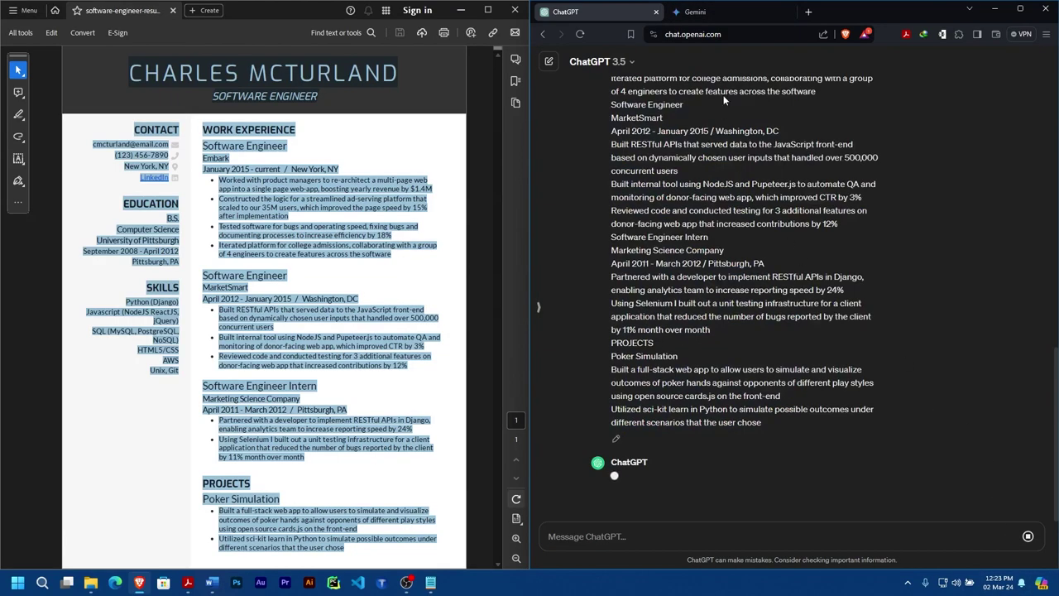
click(695, 12)
click(679, 535)
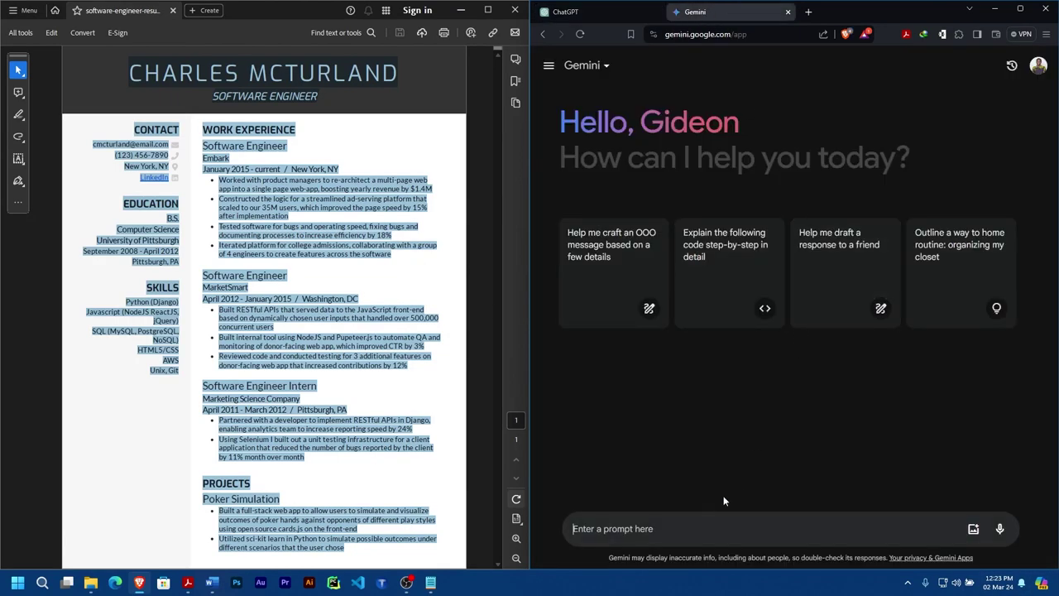
key(ctrl+v)
click(1000, 531)
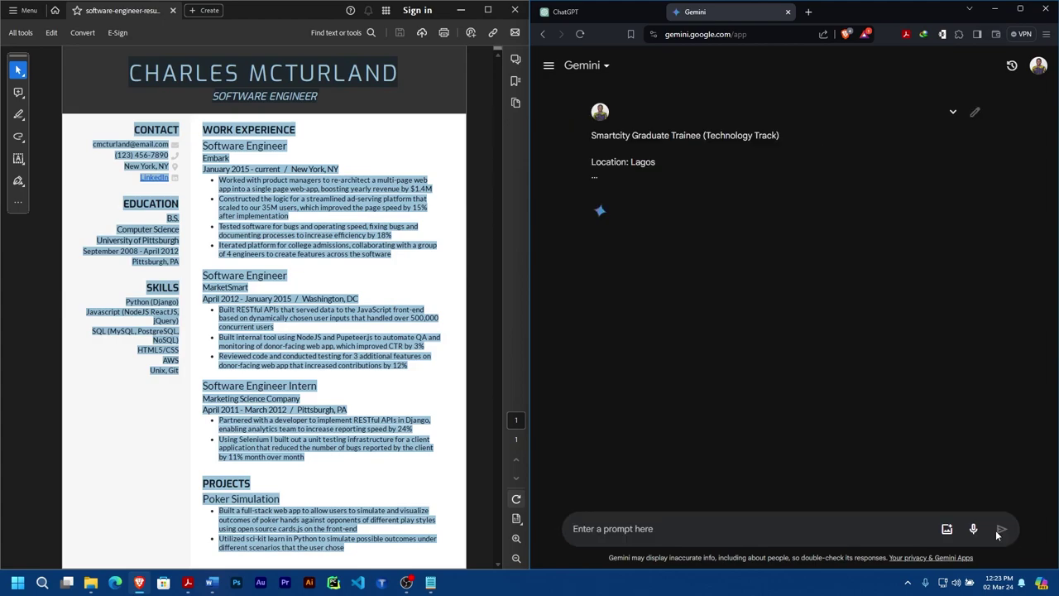
Examine Gemini's cover letter response from the opening paragraphs through the signature and additional notes
click(614, 10)
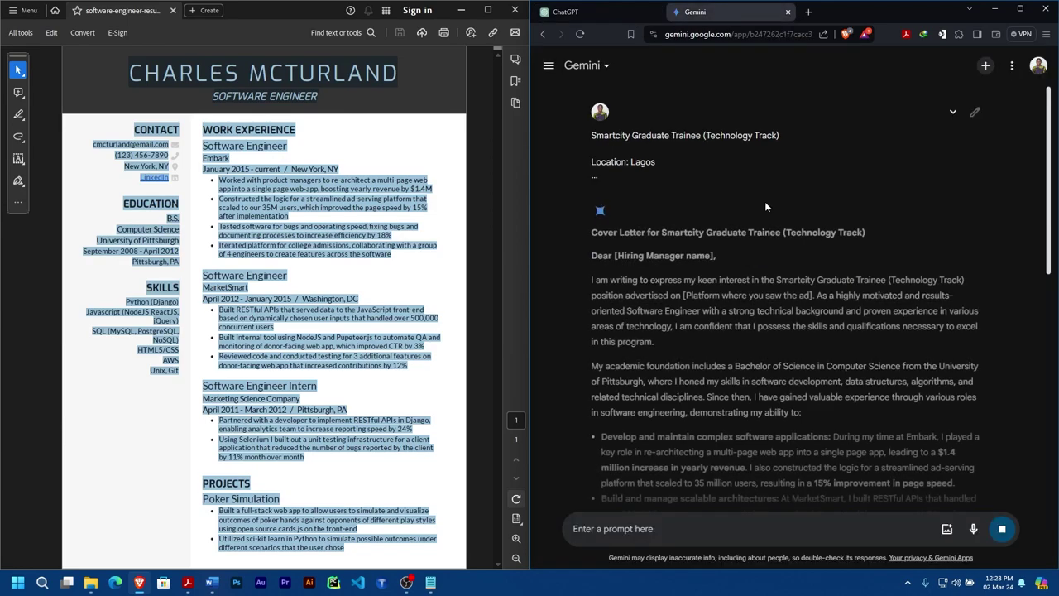
scroll(721, 309, down, 3)
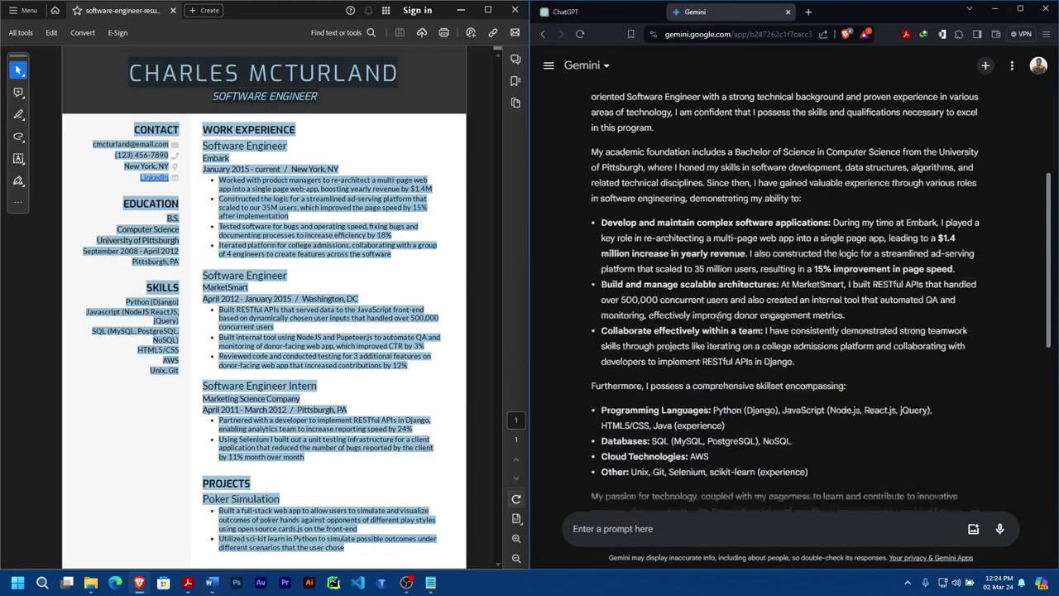
scroll(719, 315, down, 3)
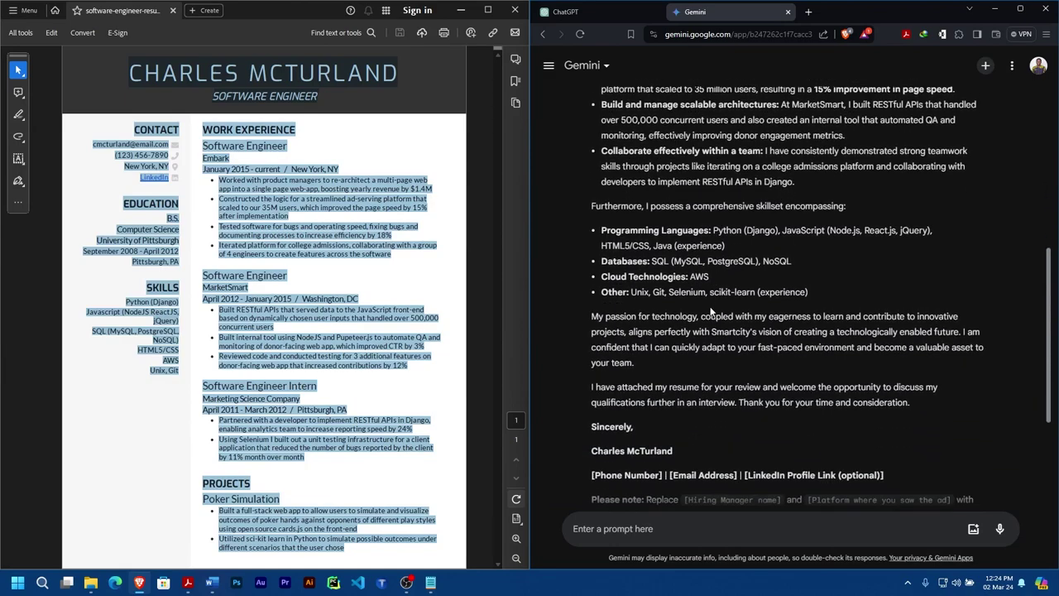
scroll(710, 311, down, 3)
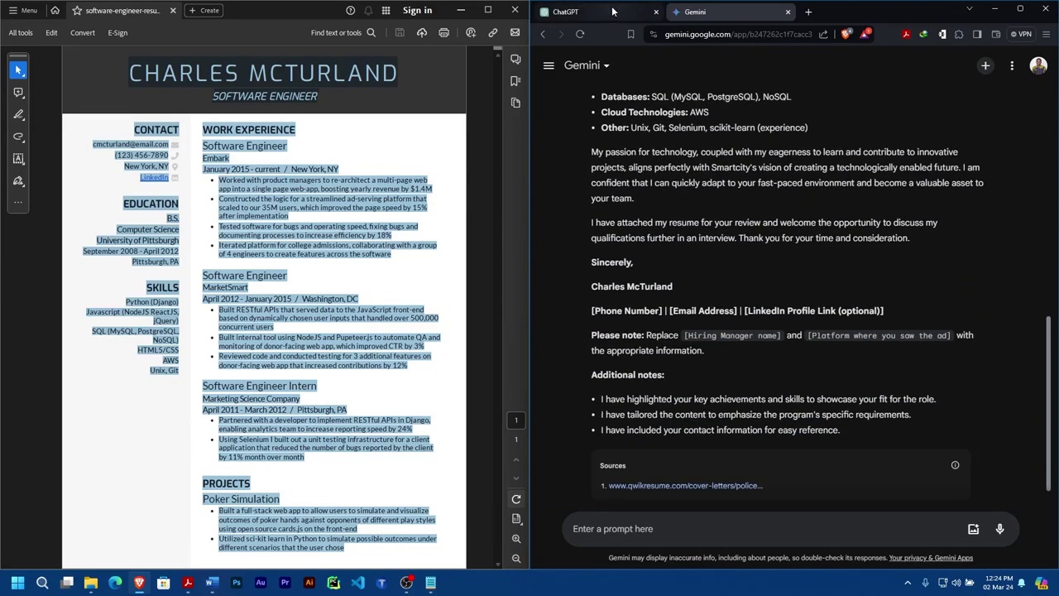
Examine ChatGPT's cover letter response against the submitted prompt and the resume, from the letter's header to its closing
click(612, 11)
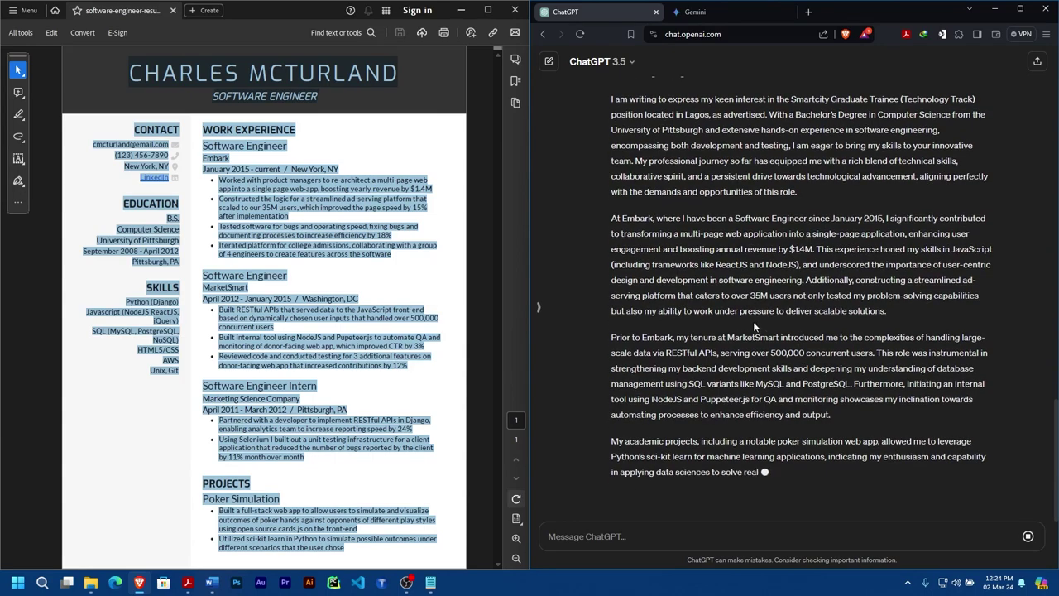
scroll(718, 323, up, 2)
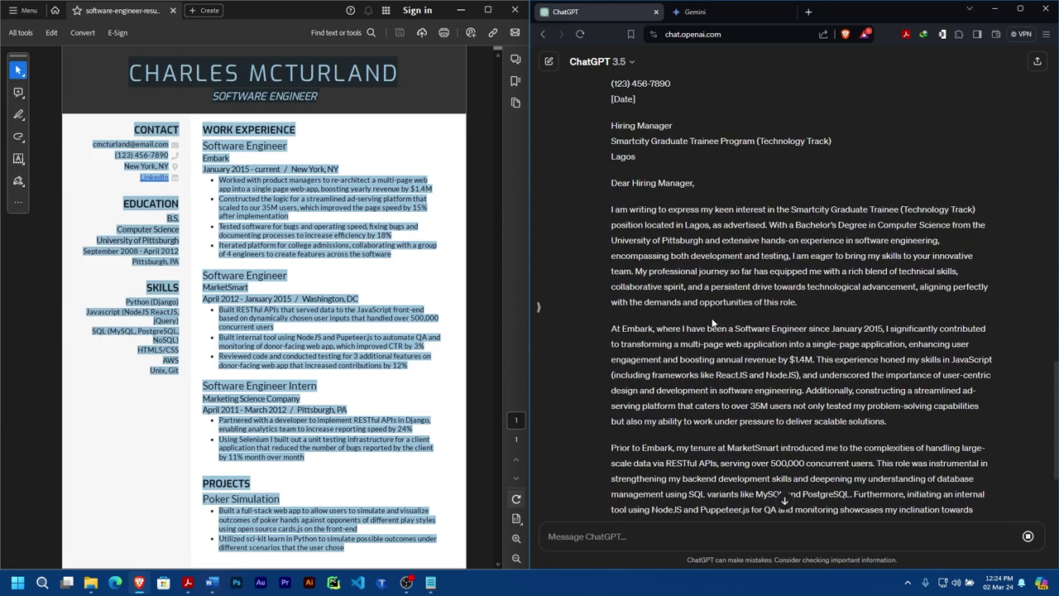
click(381, 323)
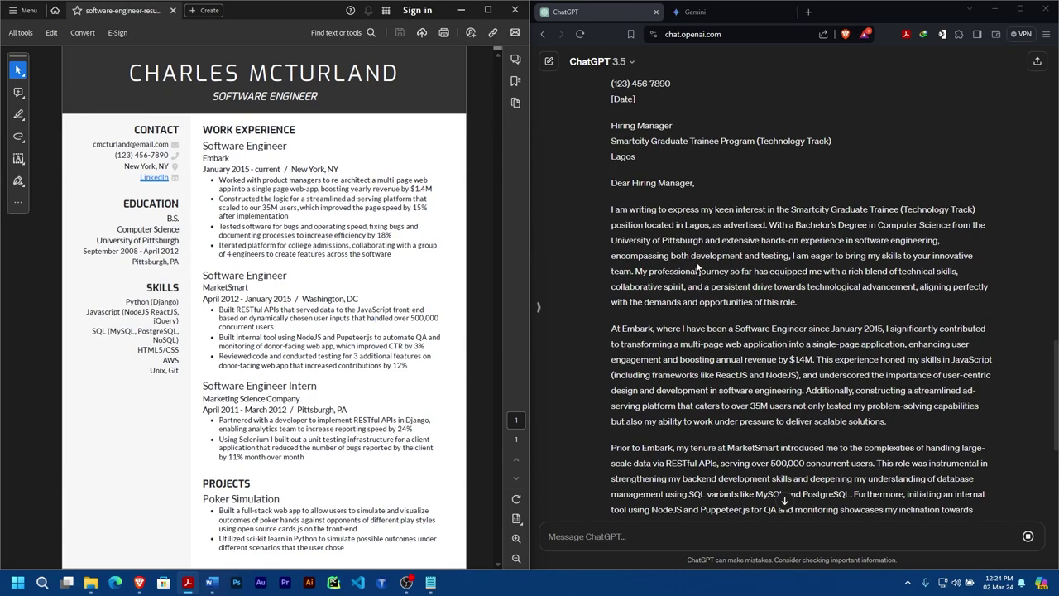
scroll(736, 255, up, 2)
scroll(720, 273, up, 3)
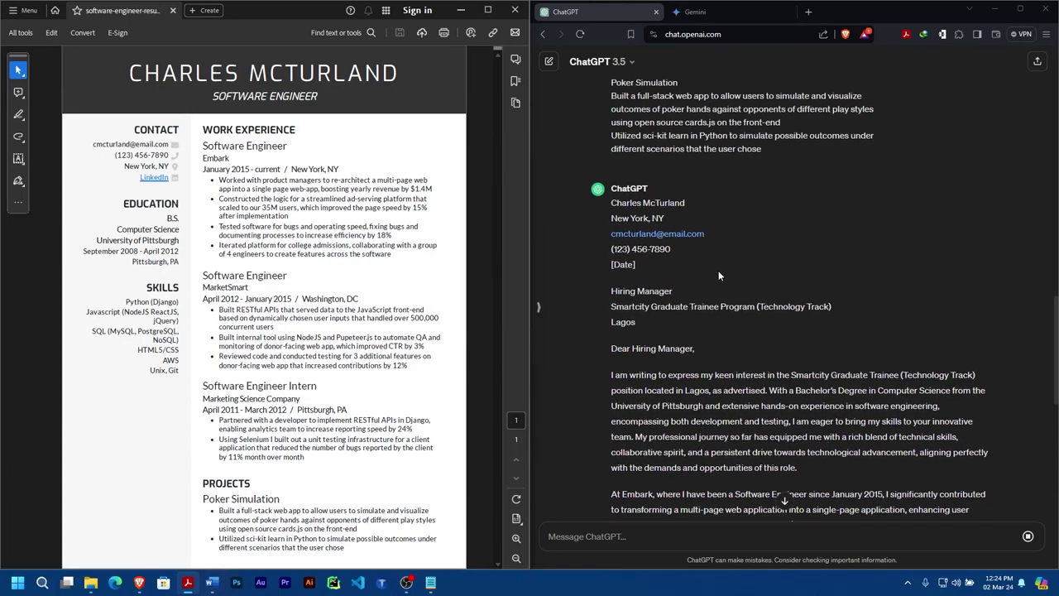
scroll(718, 270, up, 15)
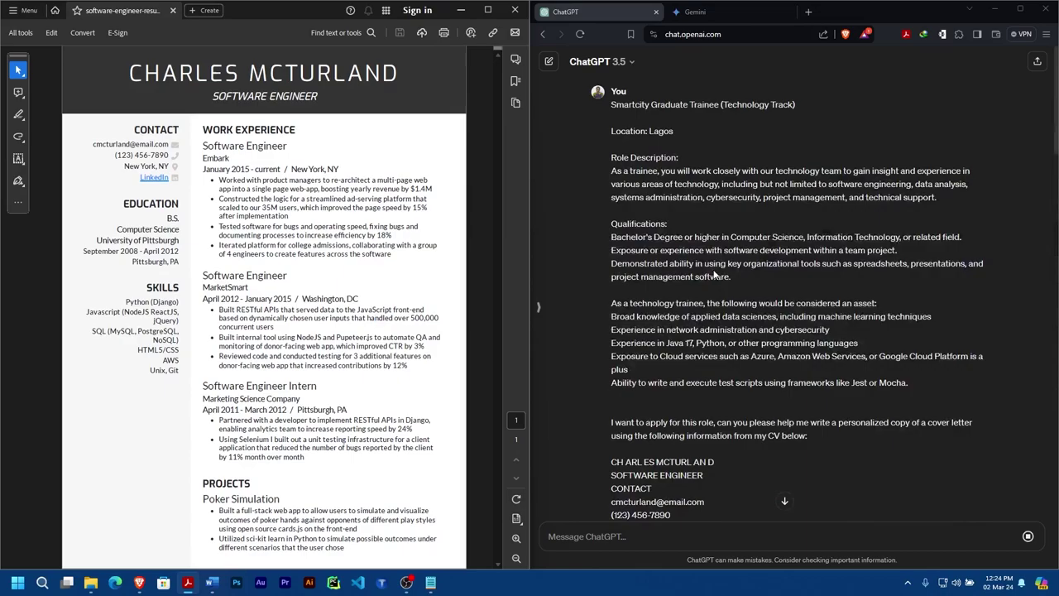
scroll(793, 341, down, 20)
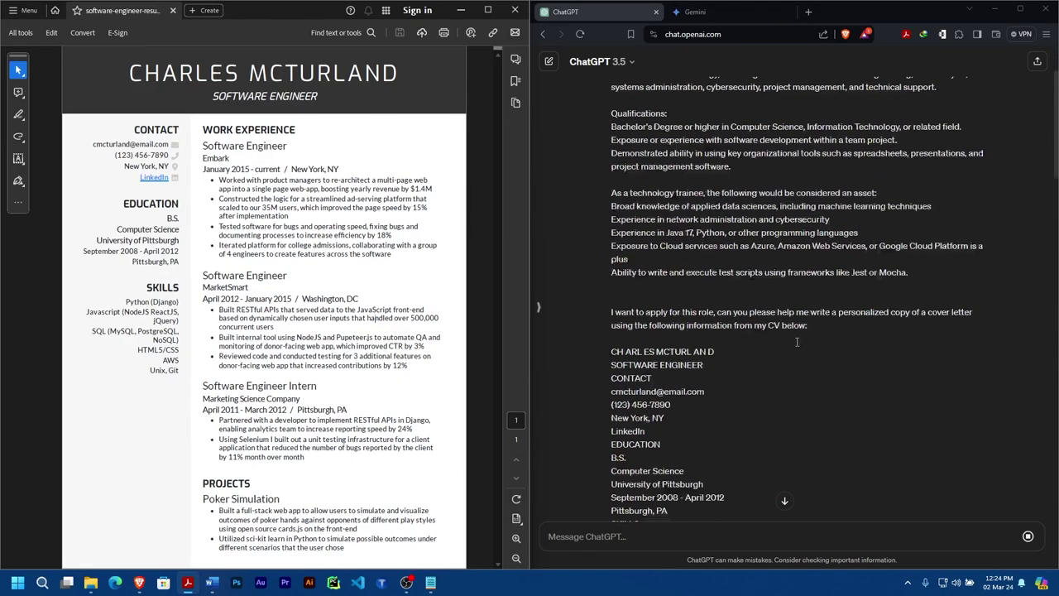
scroll(789, 338, down, 1)
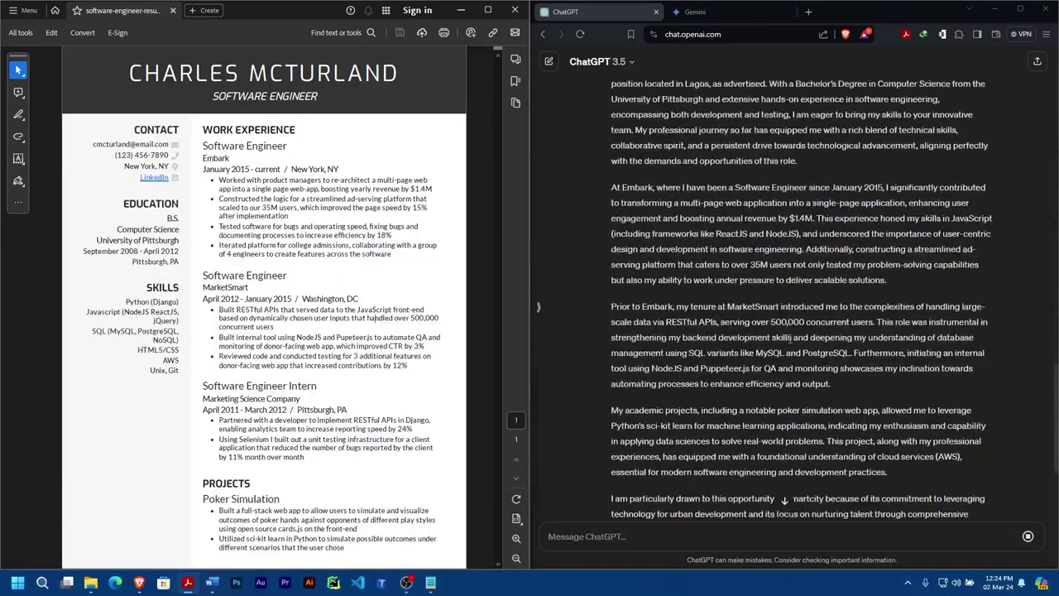
scroll(789, 337, up, 1)
scroll(728, 224, down, 2)
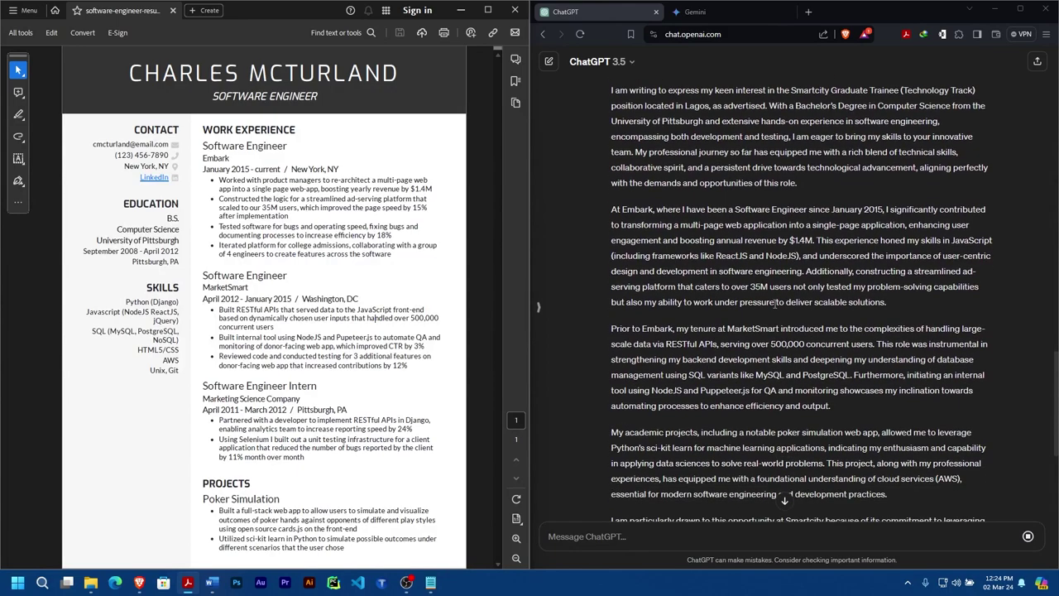
scroll(815, 343, down, 2)
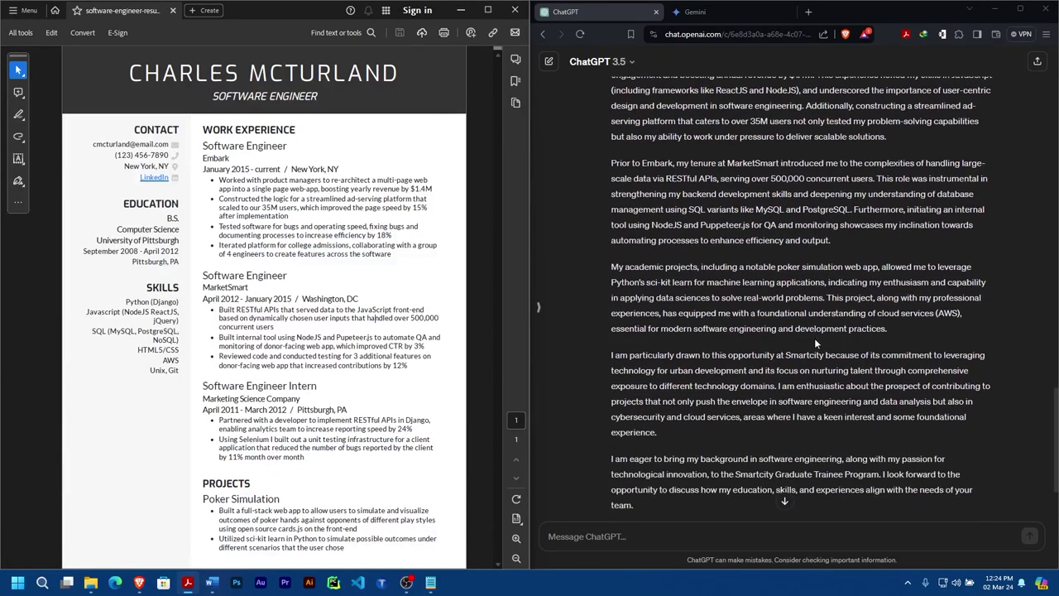
scroll(799, 330, down, 1)
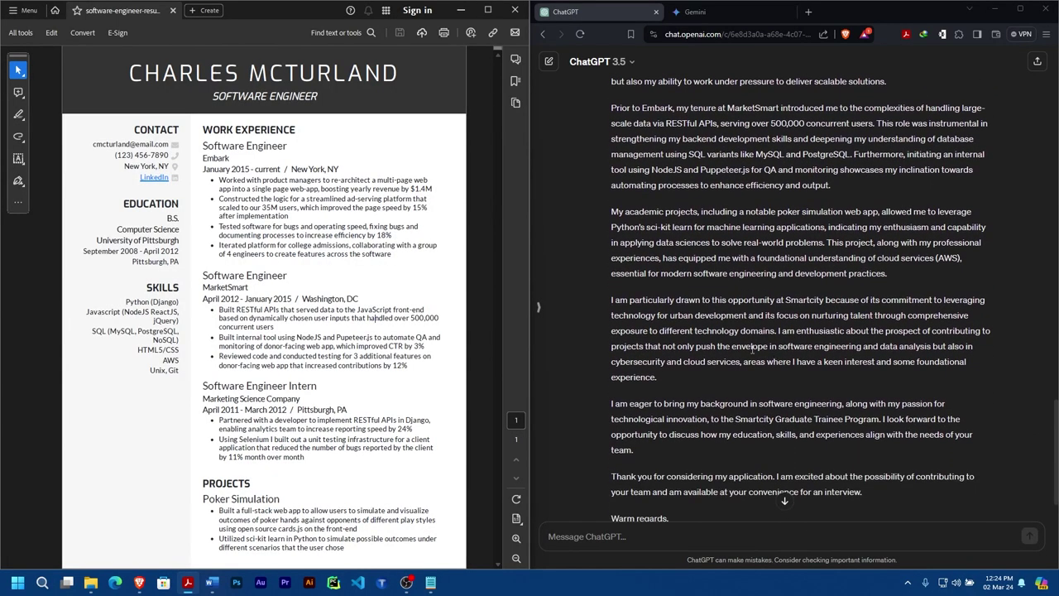
Copy ChatGPT's complete cover letter response and paste it into a new blank Word document
scroll(753, 348, down, 1)
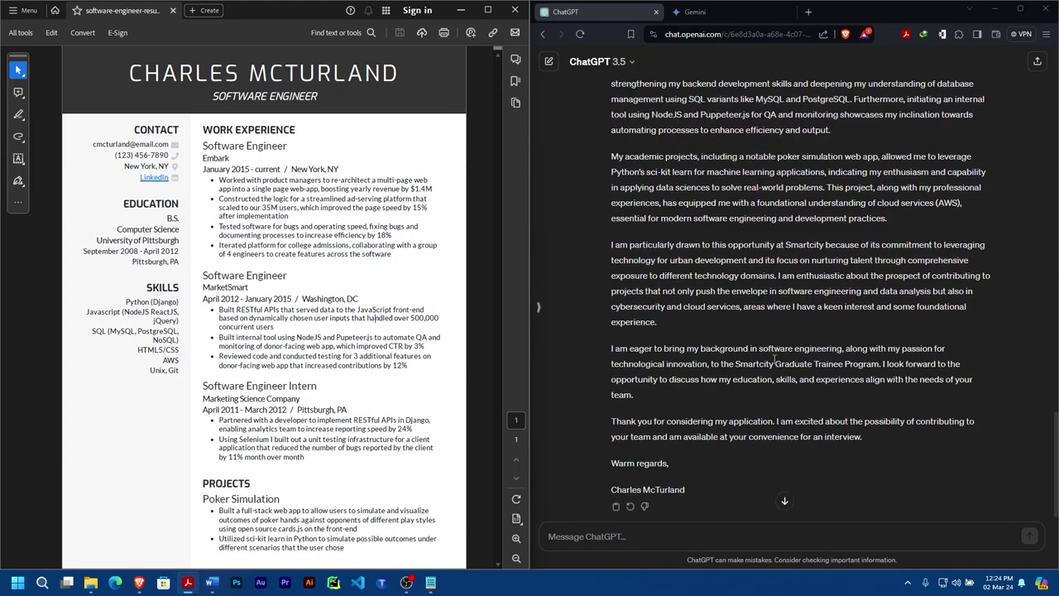
scroll(741, 420, down, 1)
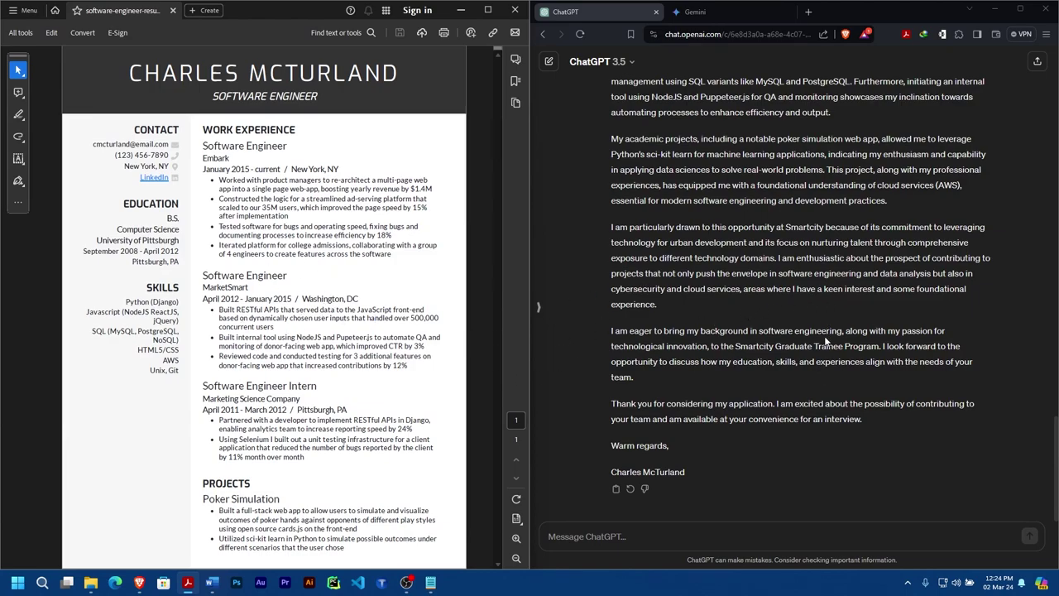
scroll(798, 361, up, 1)
scroll(796, 352, down, 1)
click(615, 488)
right_click(212, 584)
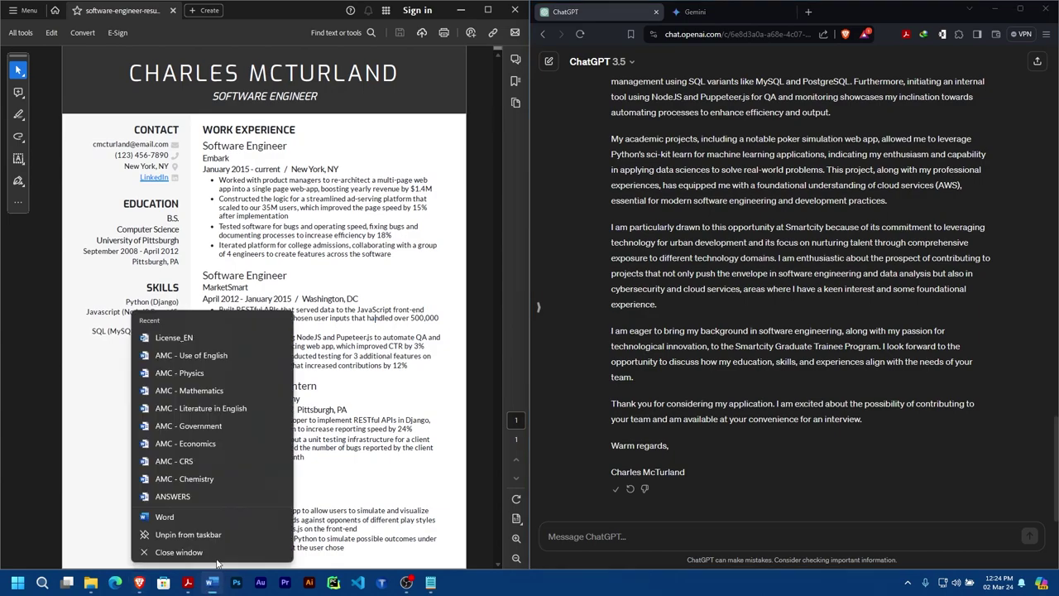
click(190, 517)
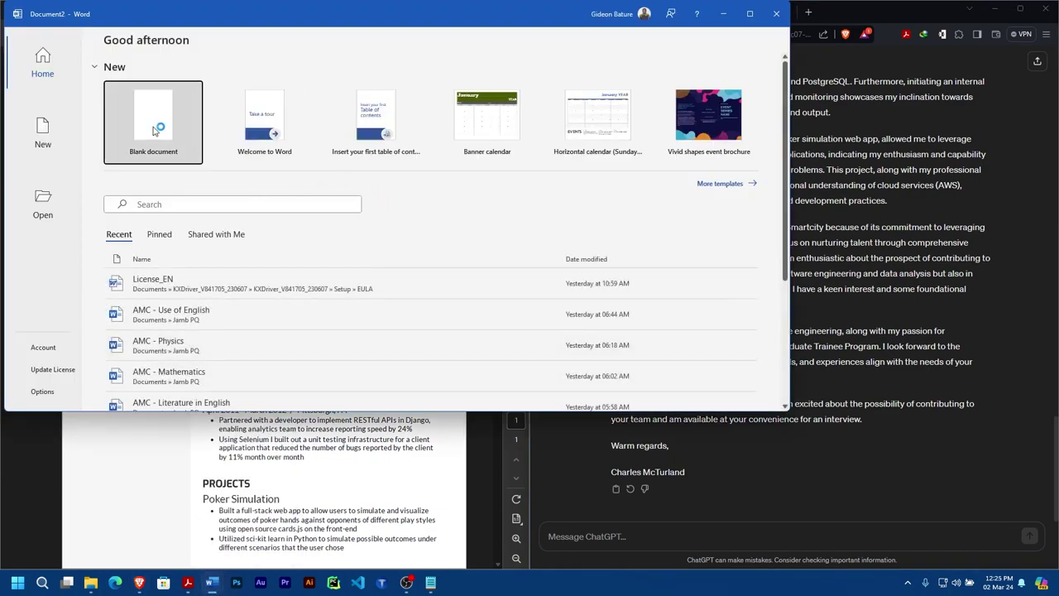
click(153, 123)
click(750, 13)
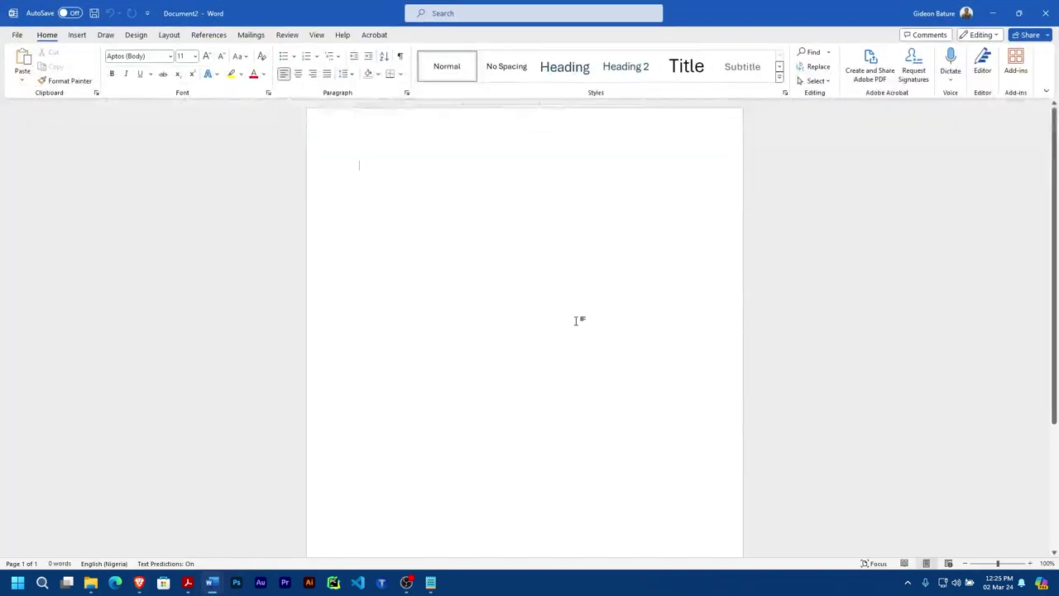
key(ctrl+v)
Delete the blank line below the greeting and the entire sender and recipient header above "Dear Hiring Manager,"
click(219, 345)
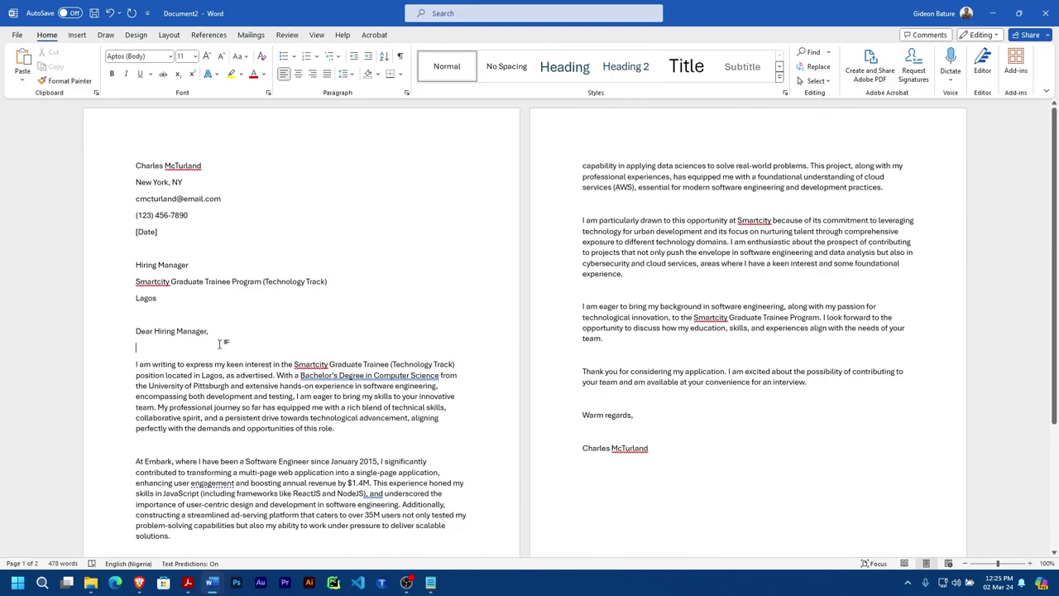
key(BackSpace)
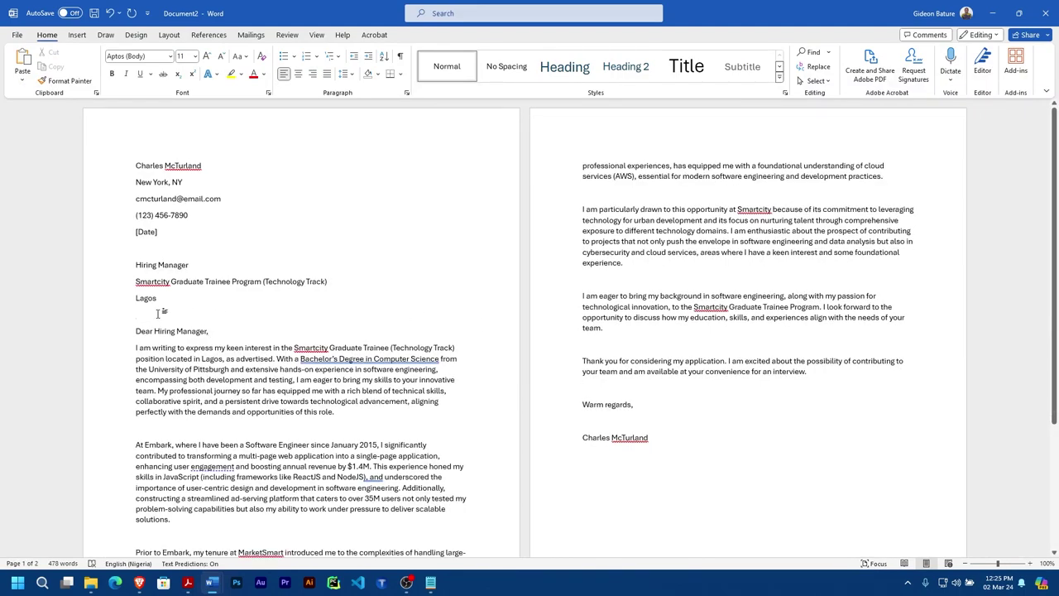
drag(200, 314, 136, 163)
key(BackSpace)
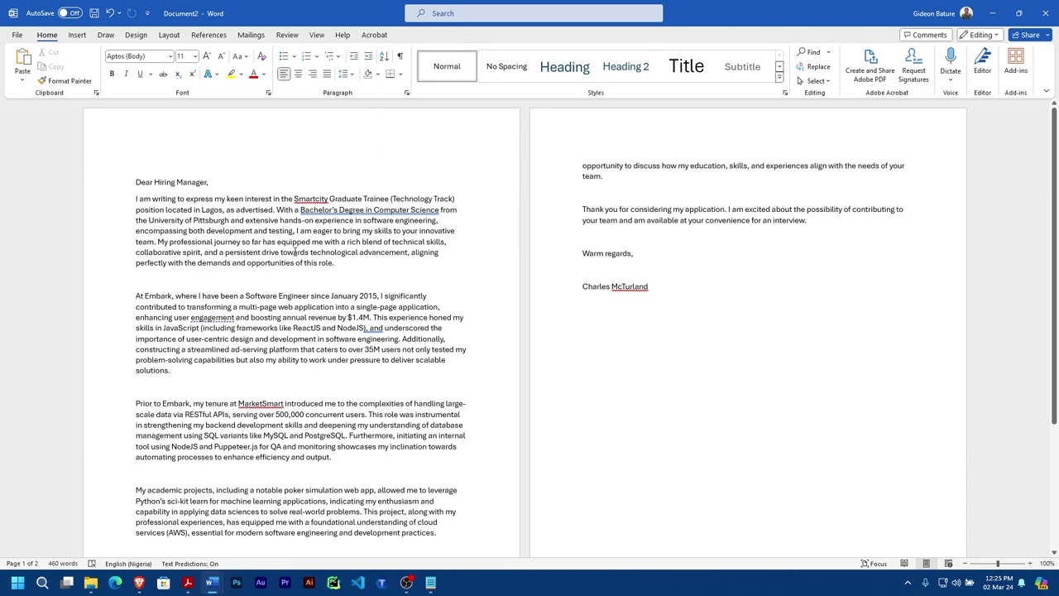
key(BackSpace)
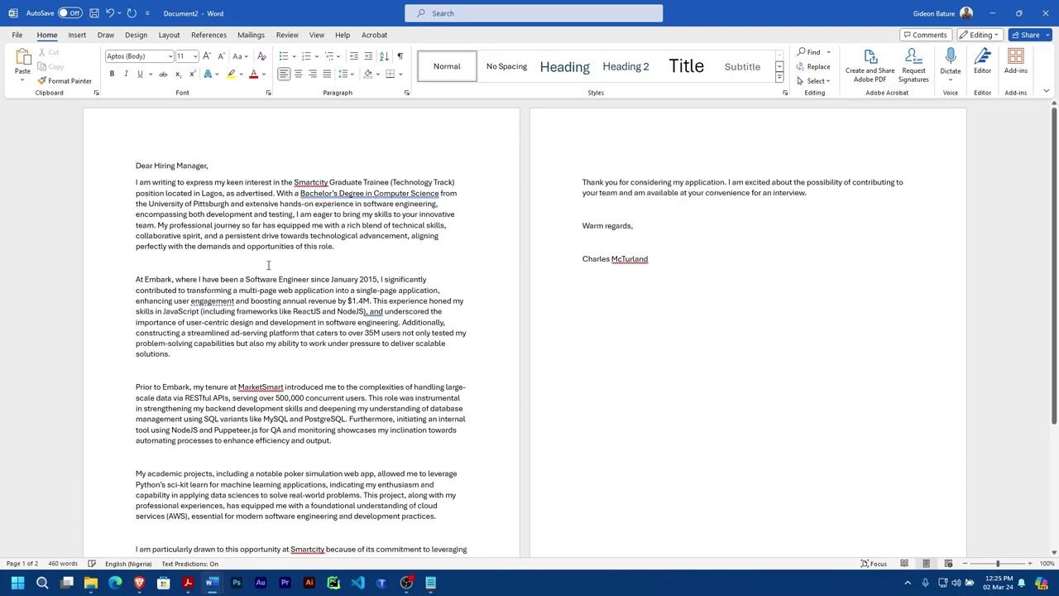
Remove the blank lines between the body paragraphs, from the introduction down to the Smartcity motivation paragraph
click(212, 262)
key(BackSpace)
key(BackSpace)
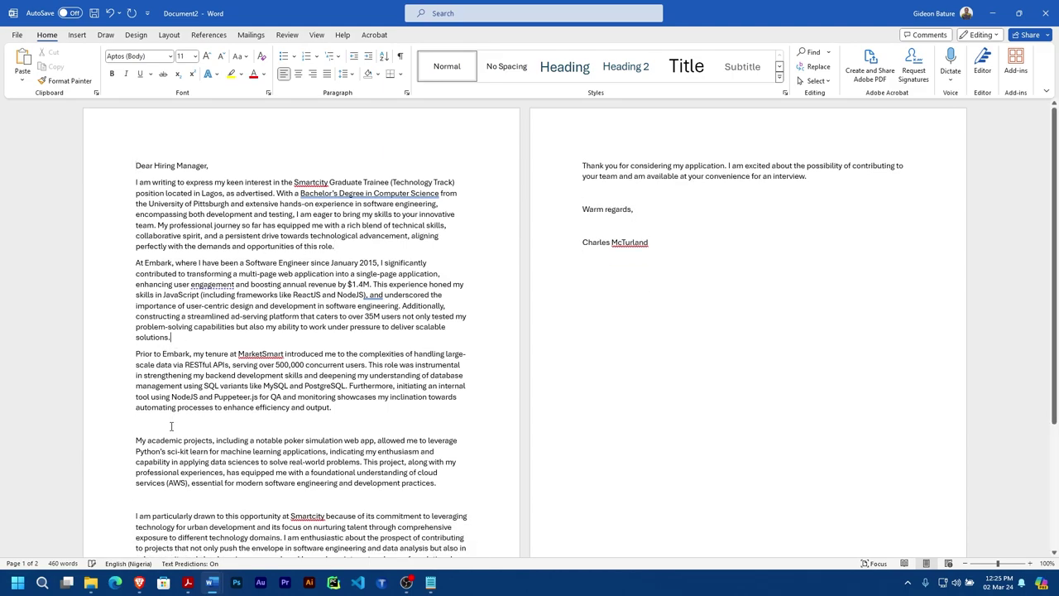
click(210, 429)
key(BackSpace)
click(176, 483)
key(BackSpace)
Remove the remaining blank lines from below the Smartcity motivation paragraph down to "Warm regards,"
scroll(224, 486, down, 1)
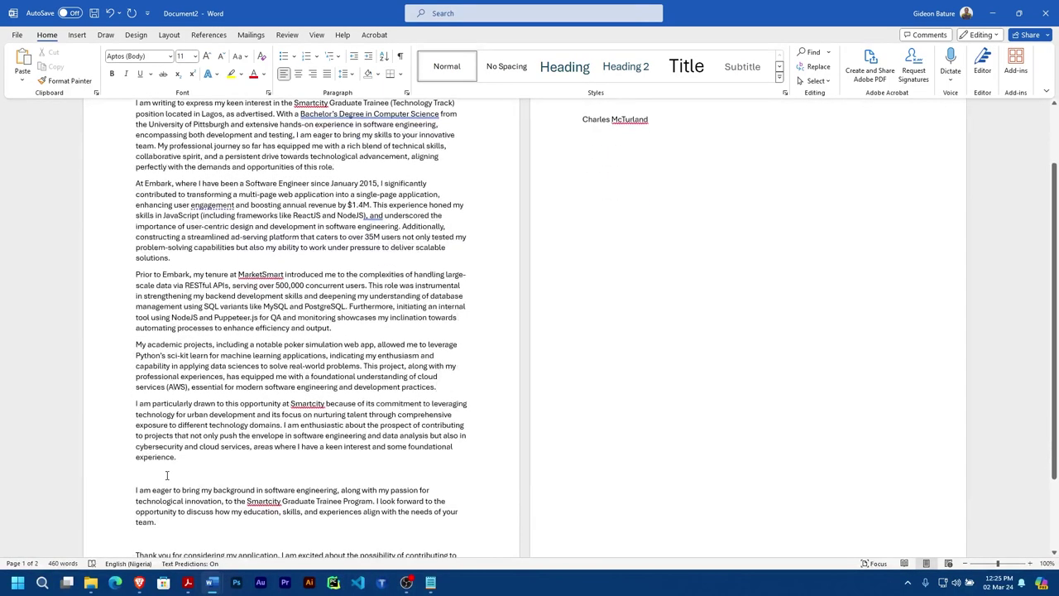
click(168, 476)
key(BackSpace)
click(180, 522)
key(BackSpace)
click(253, 499)
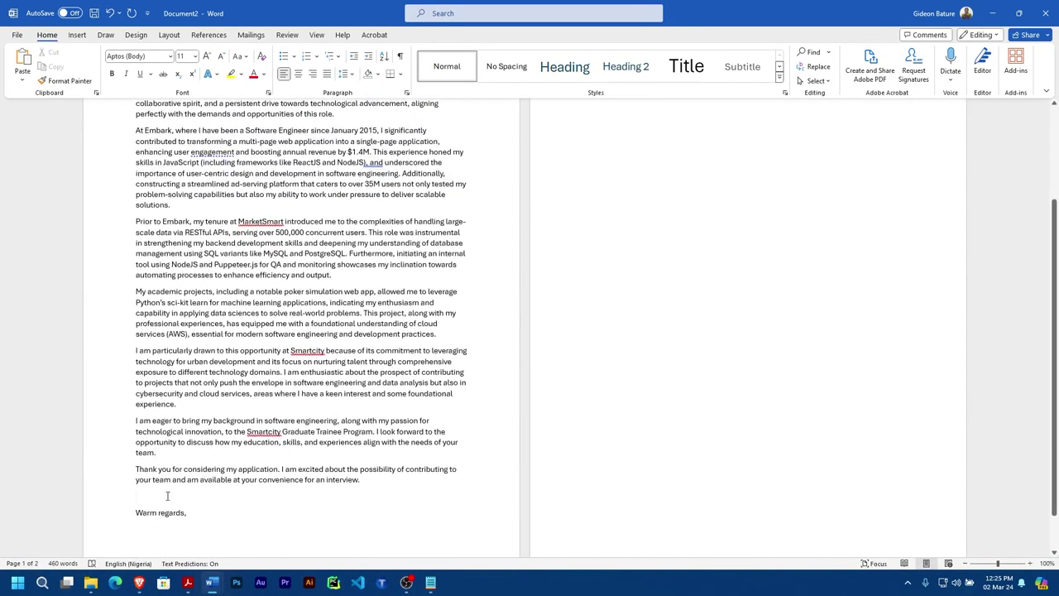
key(BackSpace)
Review the tidied cover letter's content and page layout from the greeting to the signature
scroll(539, 235, up, 1)
scroll(538, 236, up, 2)
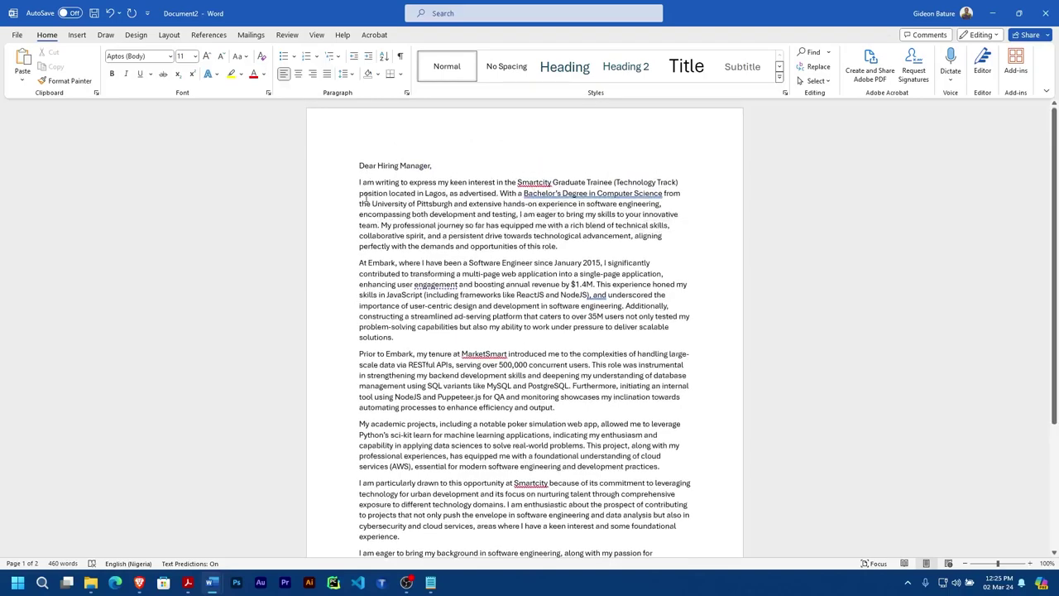
scroll(415, 387, down, 3)
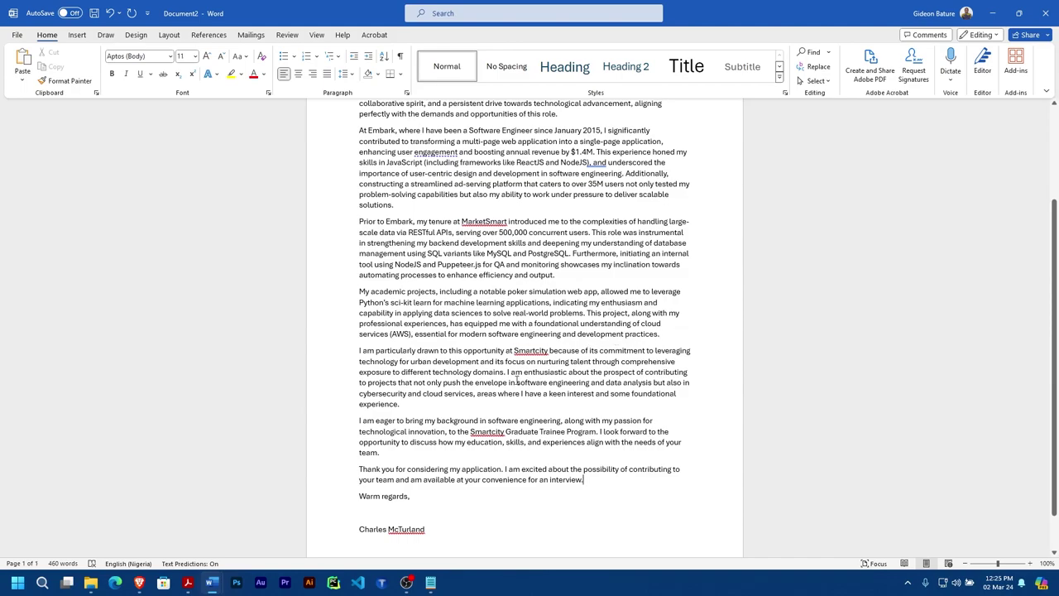
scroll(411, 306, up, 3)
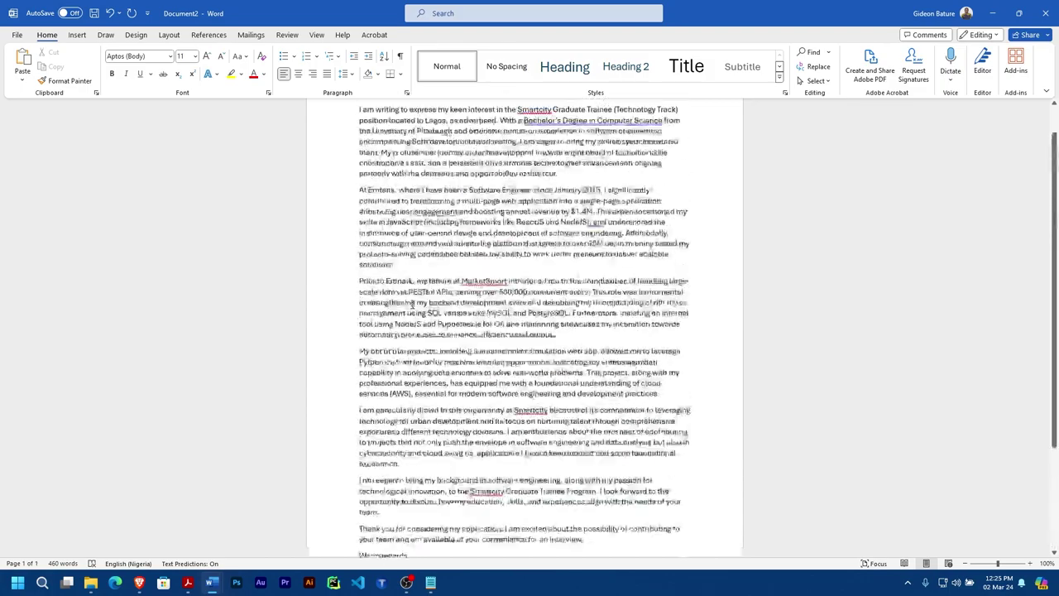
scroll(419, 237, down, 4)
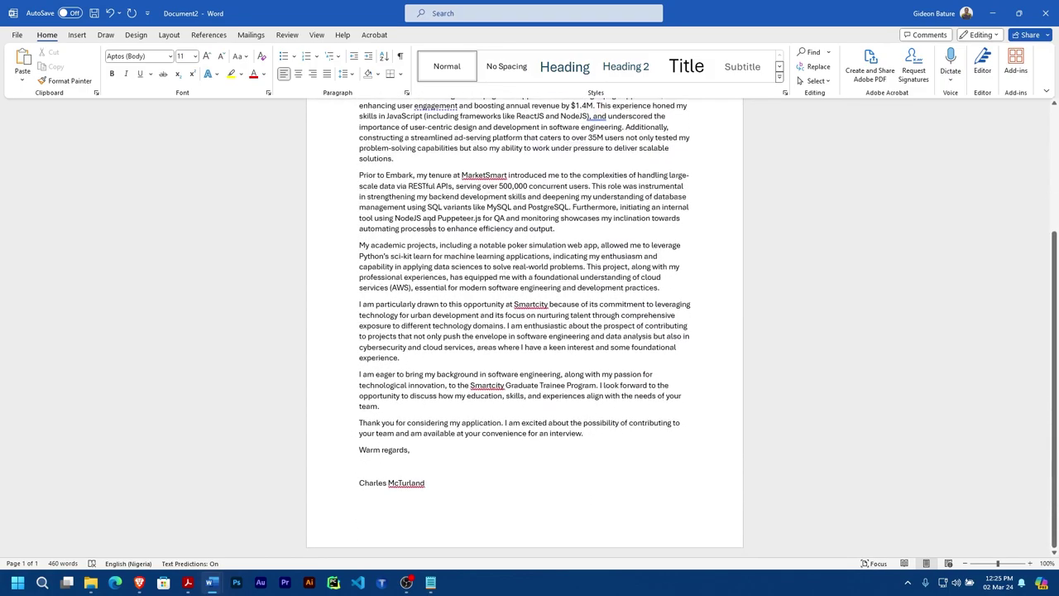
scroll(439, 265, up, 3)
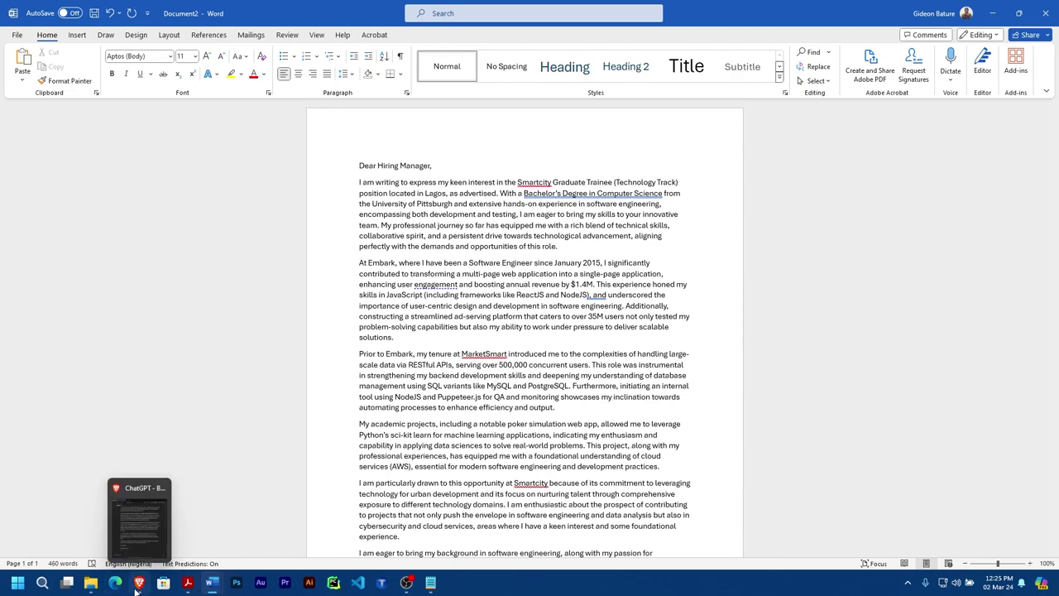
Switch to Gemini in the browser and examine its cover letter from the heading through the skills list and additional notes
click(139, 582)
click(693, 13)
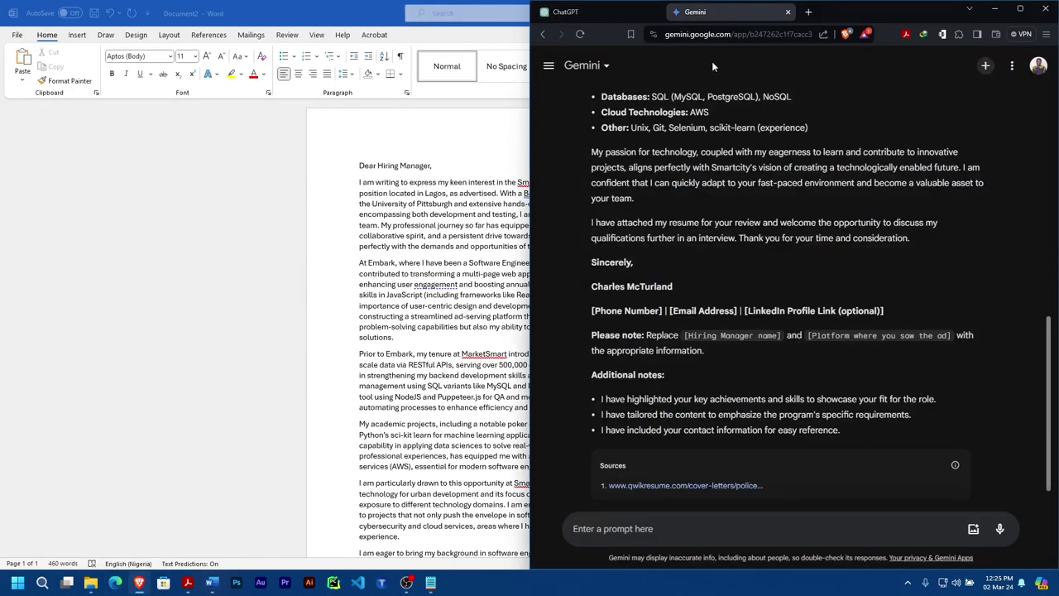
scroll(759, 199, up, 15)
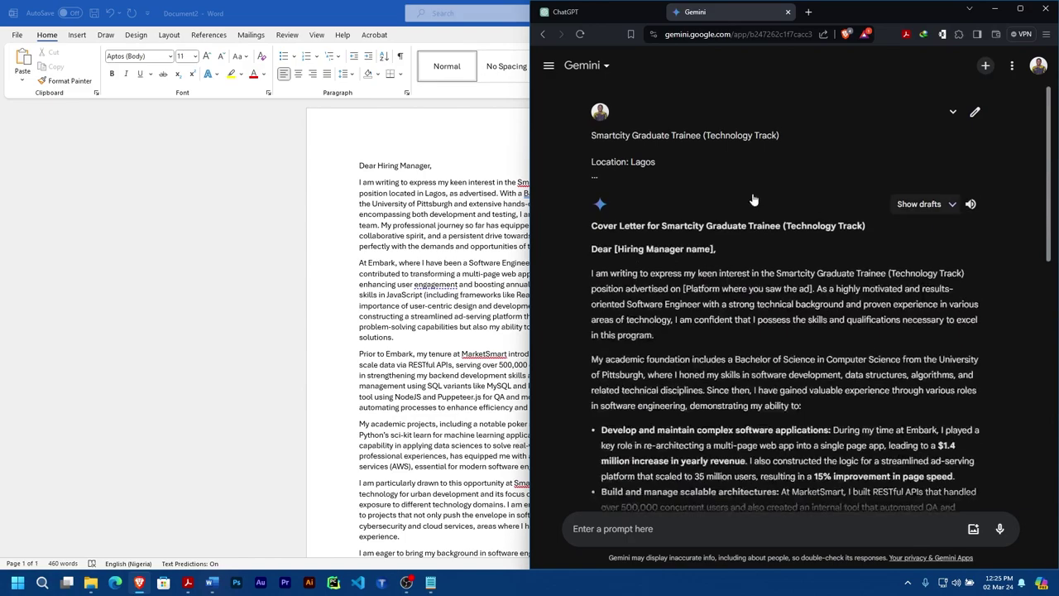
scroll(850, 215, down, 10)
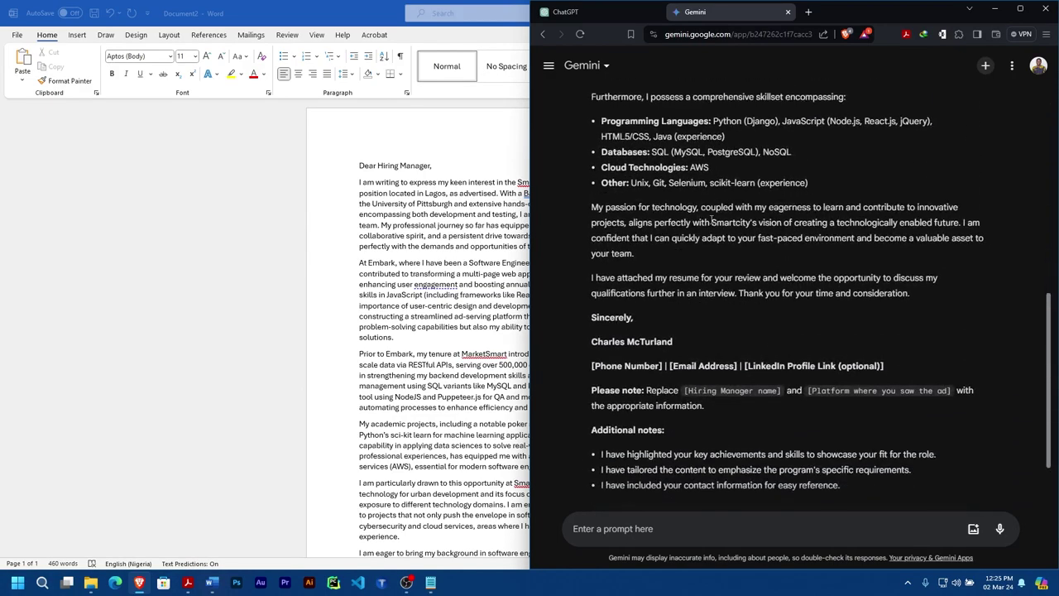
scroll(612, 174, up, 2)
scroll(686, 212, up, 4)
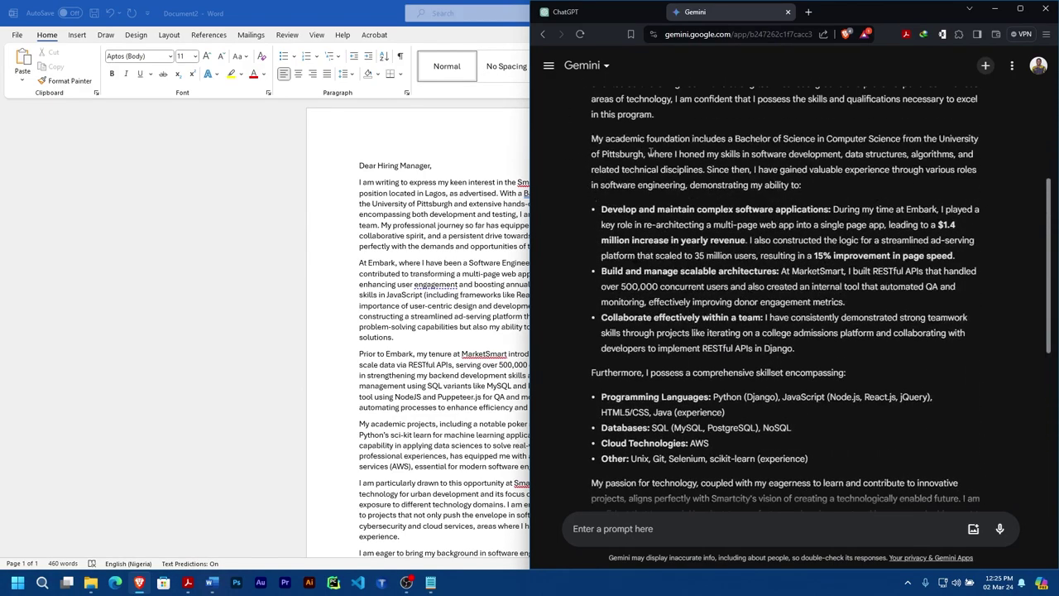
scroll(654, 311, down, 3)
scroll(654, 311, down, 3)
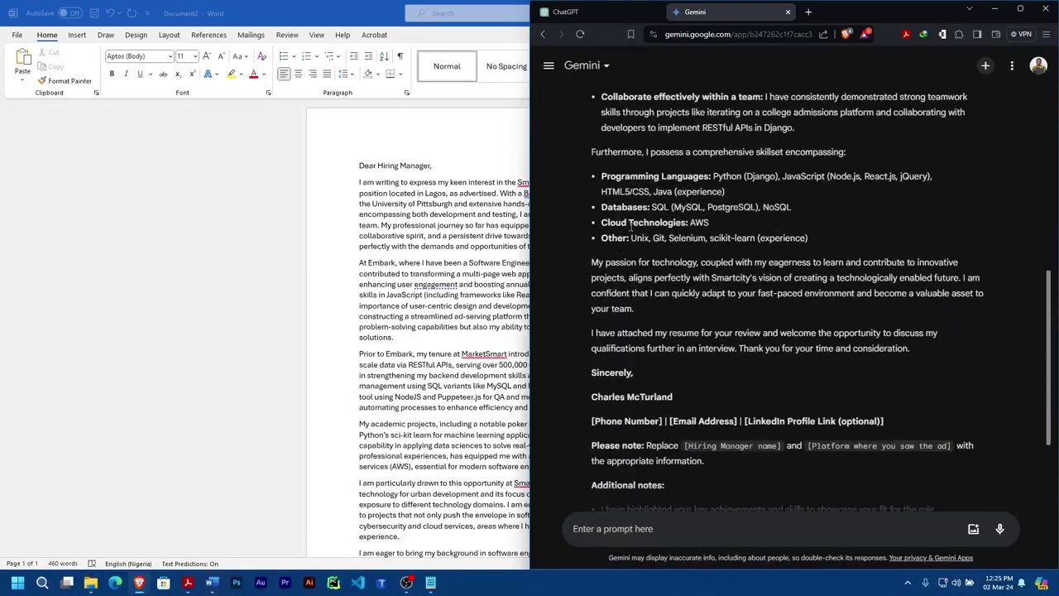
scroll(652, 292, down, 3)
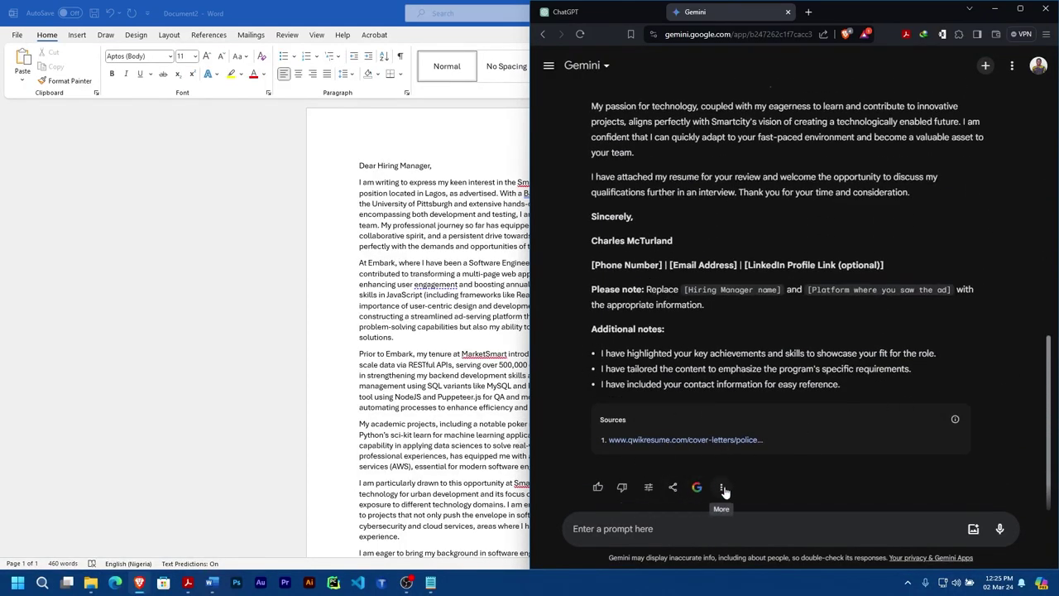
Copy Gemini's full response and paste it into the Word document on a separate page after the ChatGPT letter
click(720, 487)
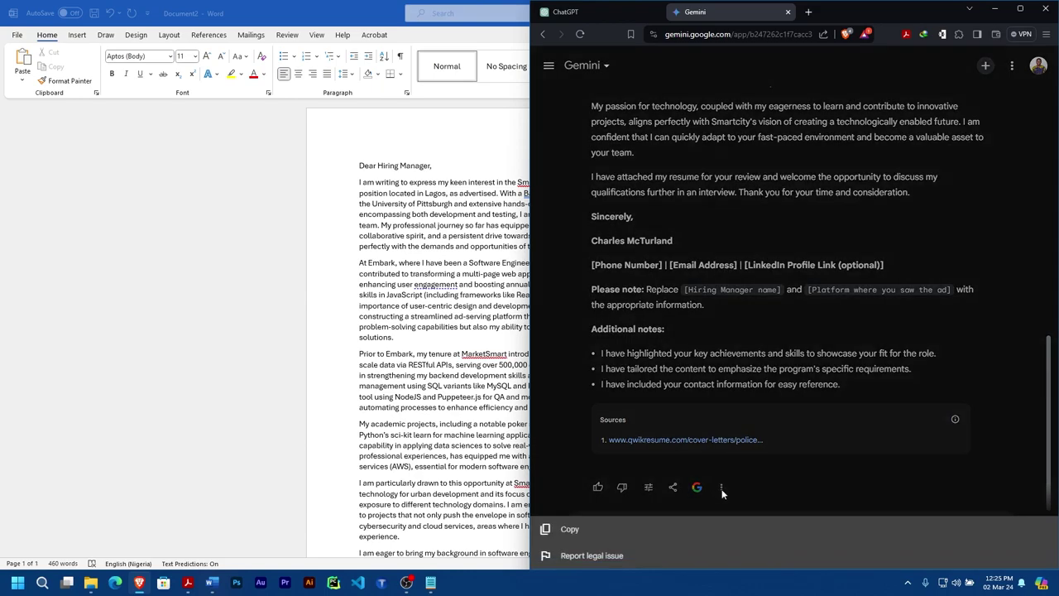
click(592, 531)
key(alt+Tab)
scroll(461, 479, down, 5)
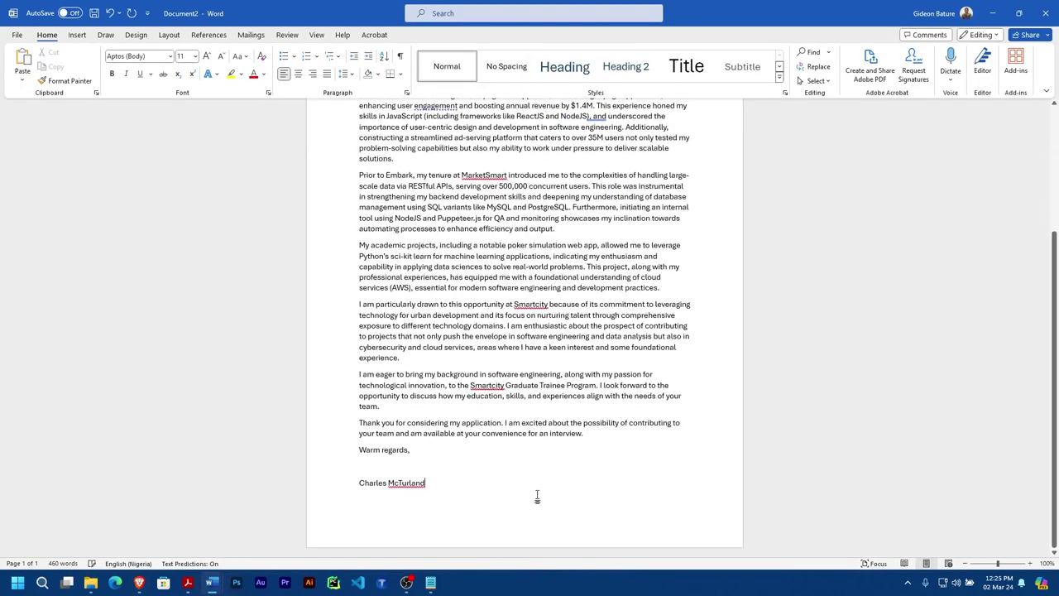
key(ctrl+v)
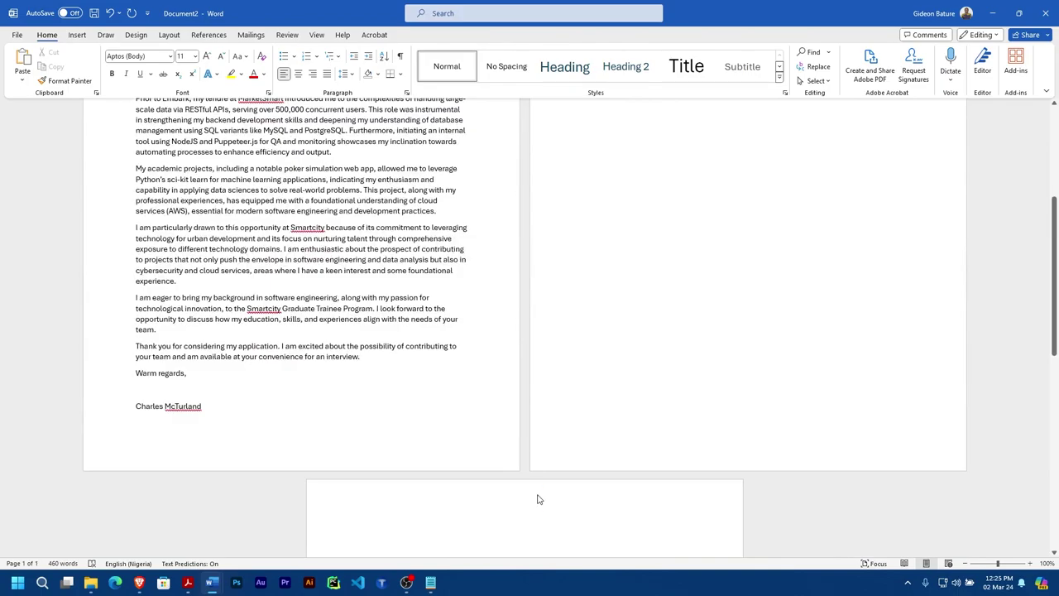
scroll(559, 369, down, 5)
scroll(306, 335, down, 4)
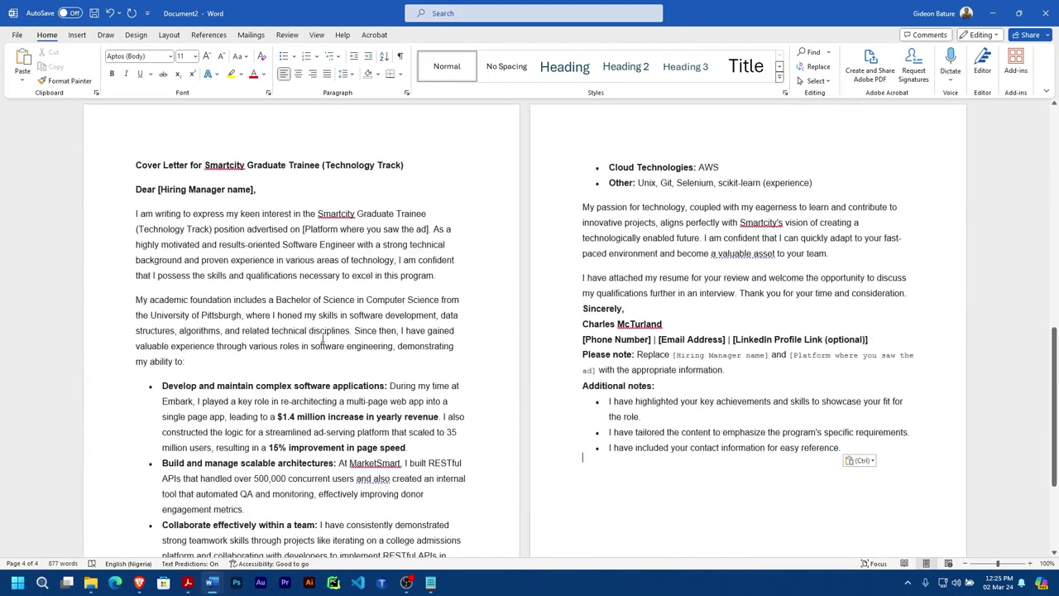
Compare the ChatGPT letter with the Gemini letter in the document, checking their structure, length and placeholders
scroll(305, 335, up, 10)
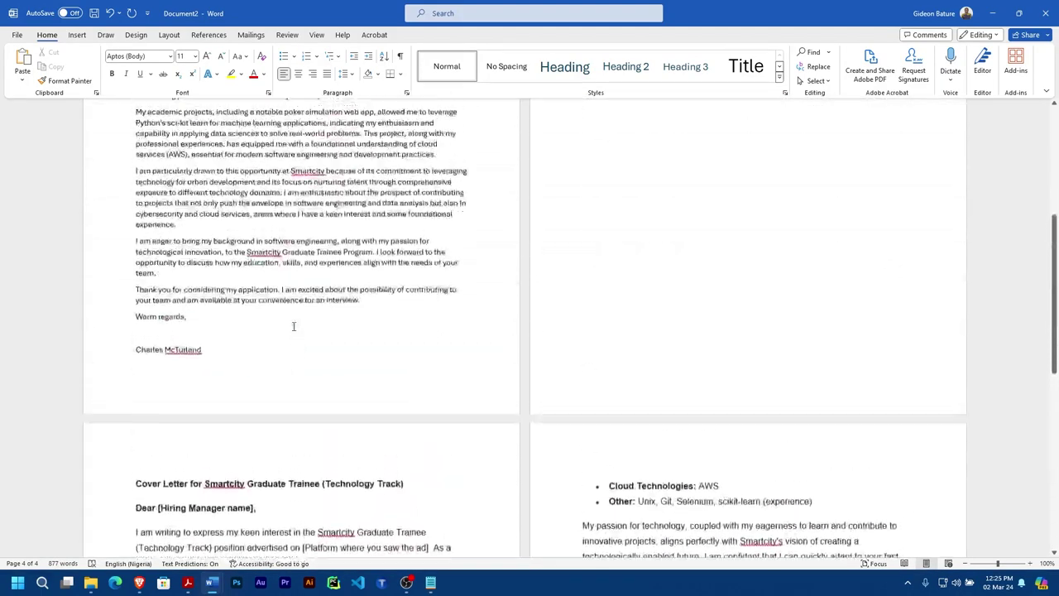
scroll(291, 298, up, 4)
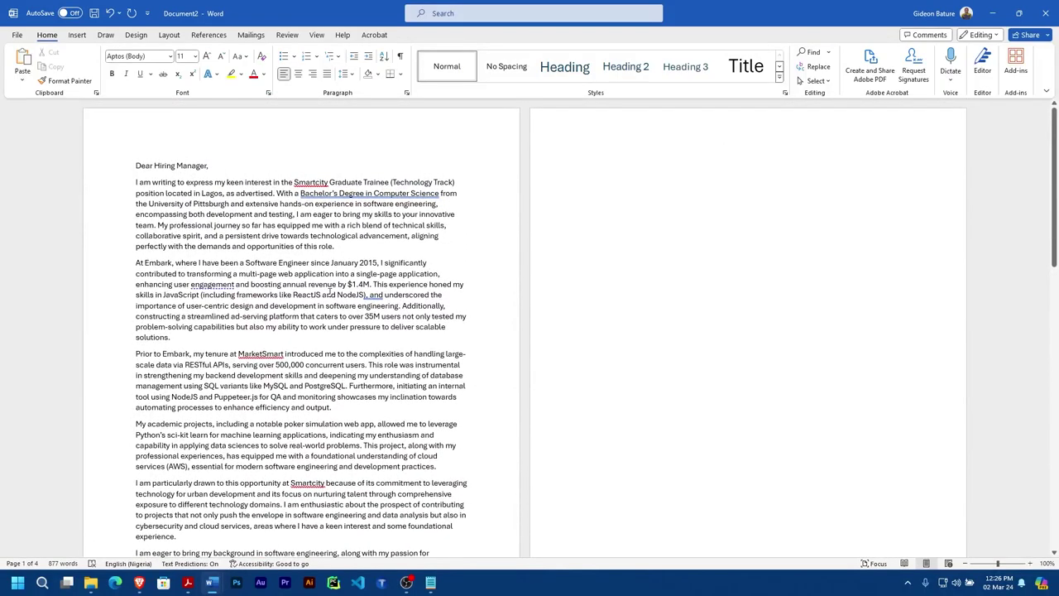
scroll(339, 328, down, 16)
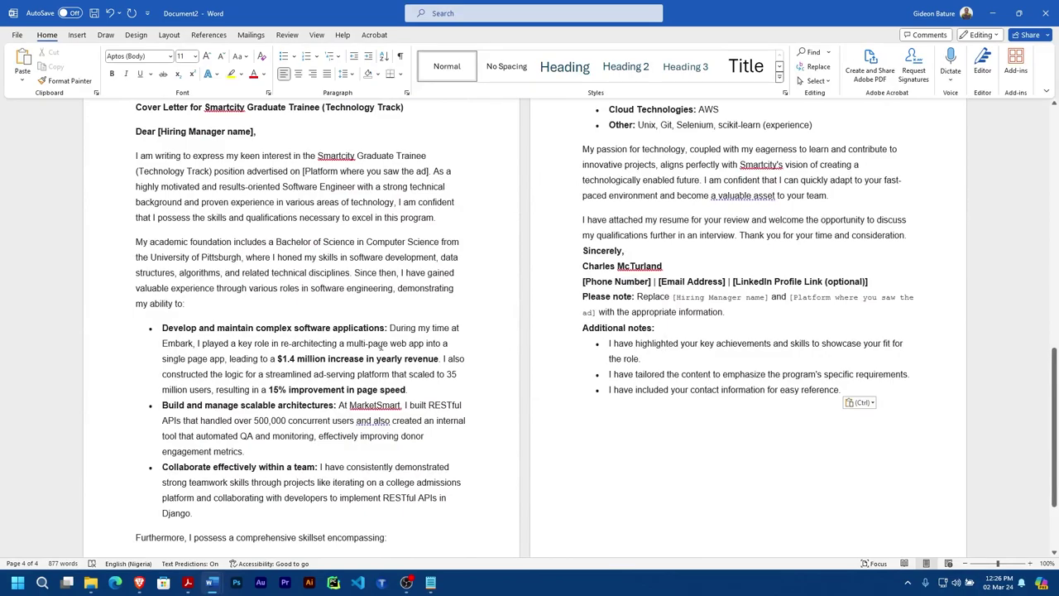
scroll(379, 344, down, 3)
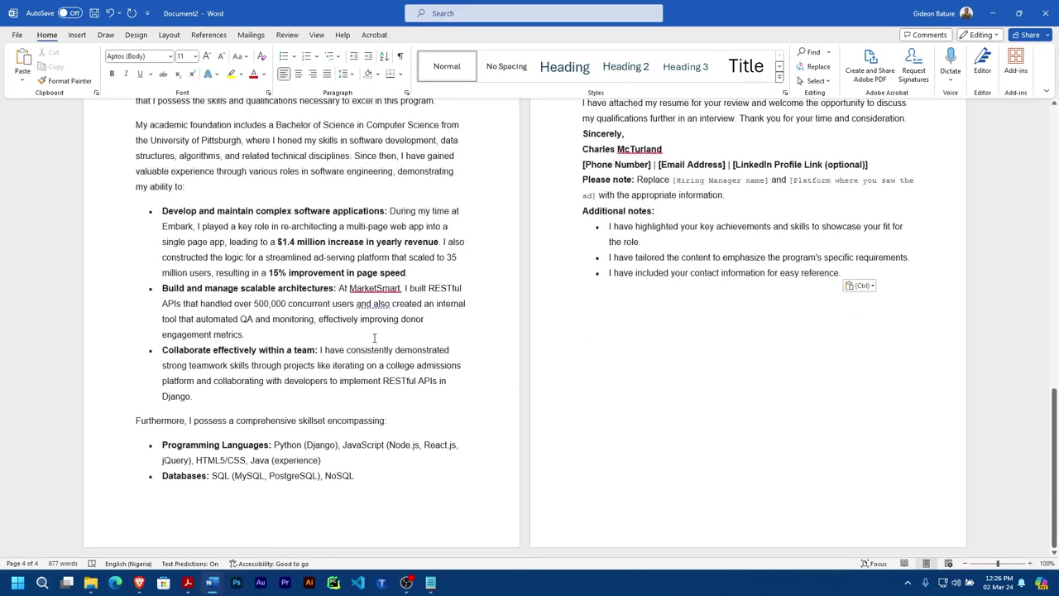
scroll(376, 339, up, 5)
scroll(375, 337, up, 15)
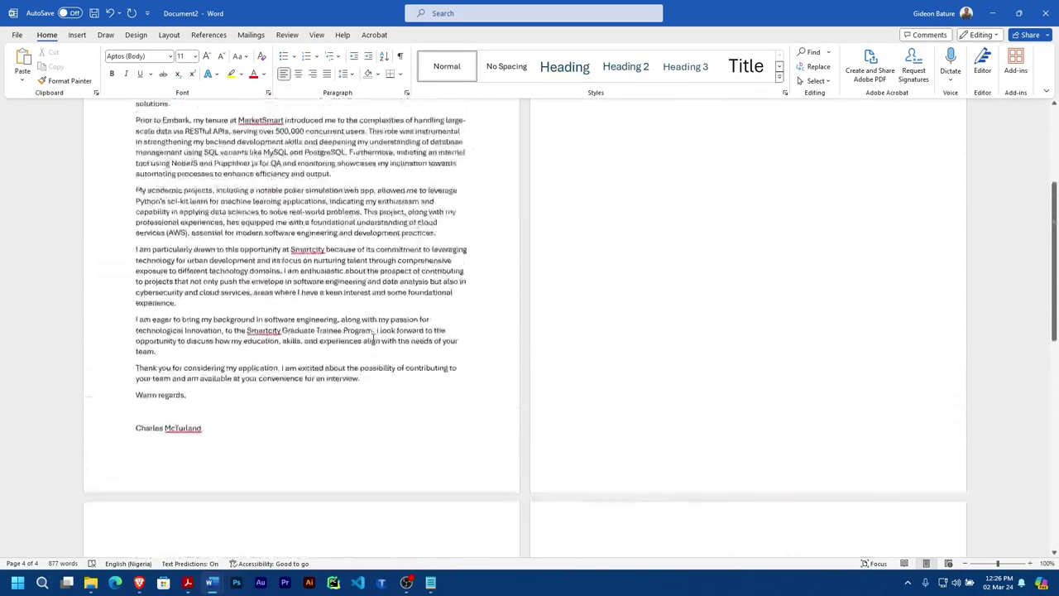
scroll(370, 326, down, 12)
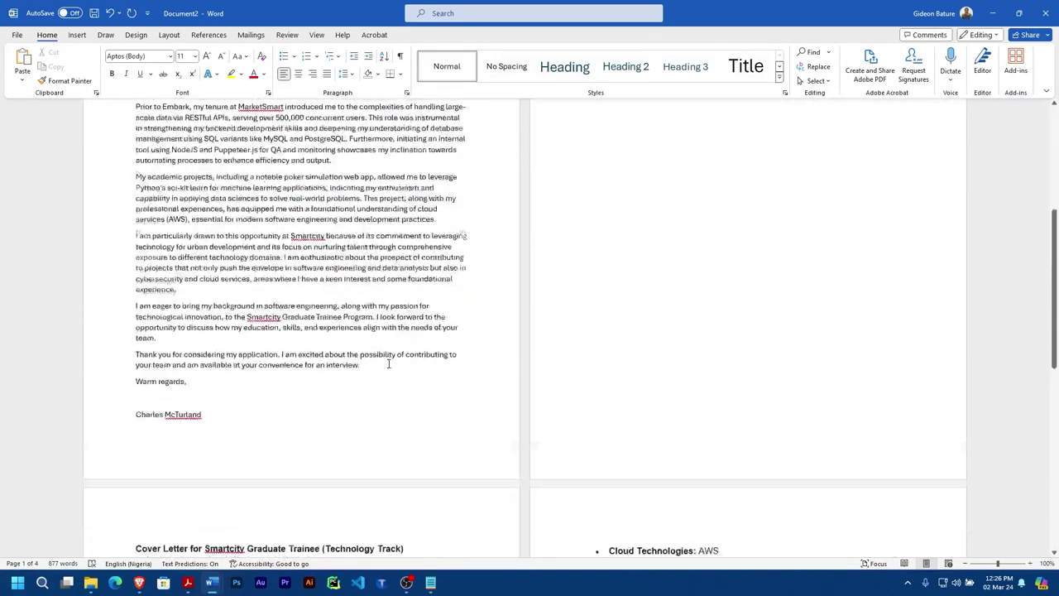
scroll(383, 353, up, 5)
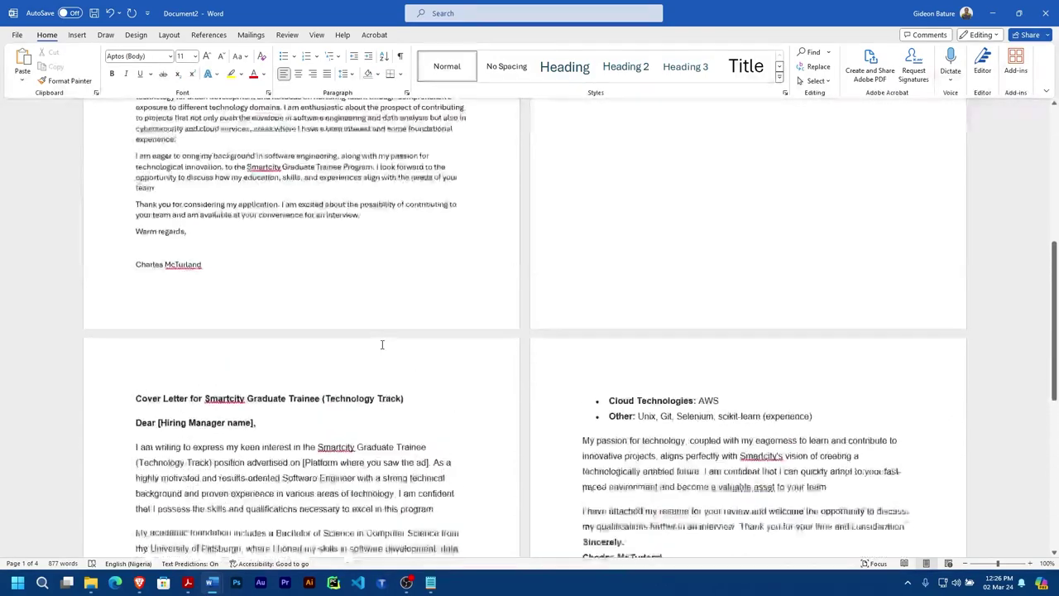
scroll(292, 295, up, 2)
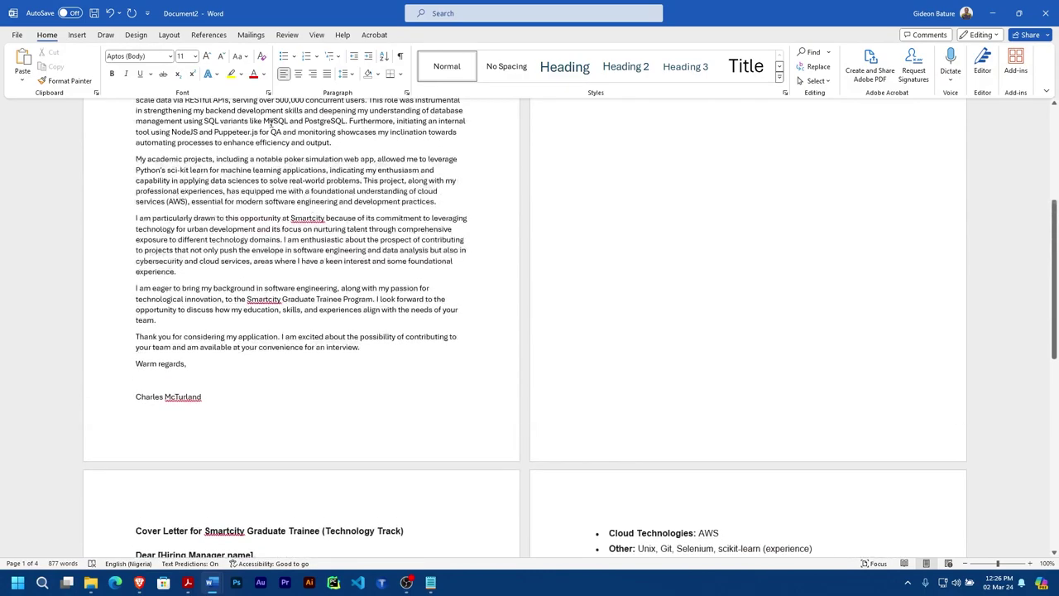
Review the pasted Gemini letter in the document, covering its experience bullets, skills list, closing and additional notes
scroll(359, 334, down, 8)
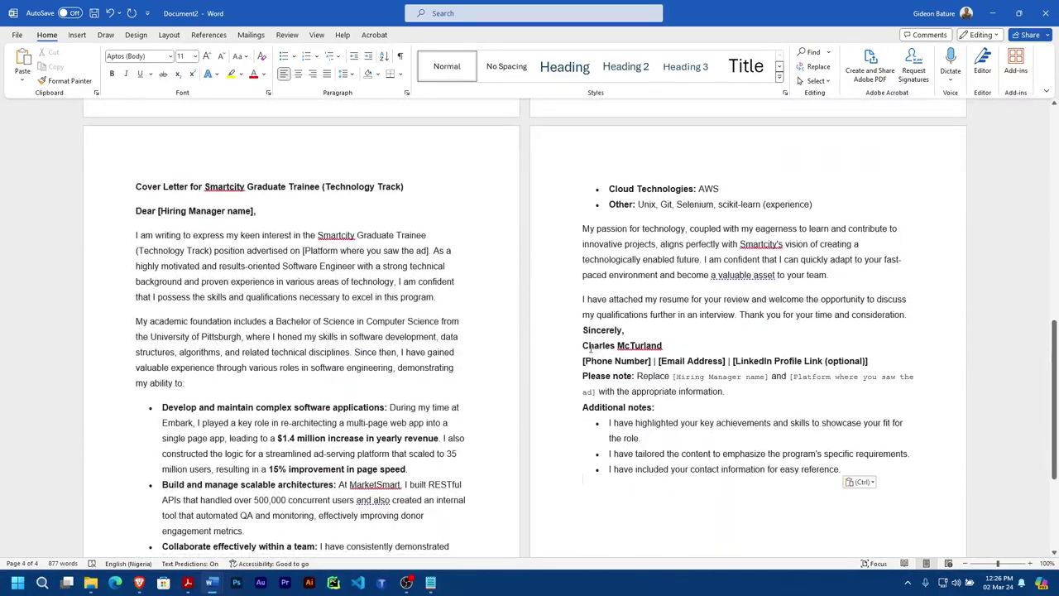
scroll(307, 367, down, 6)
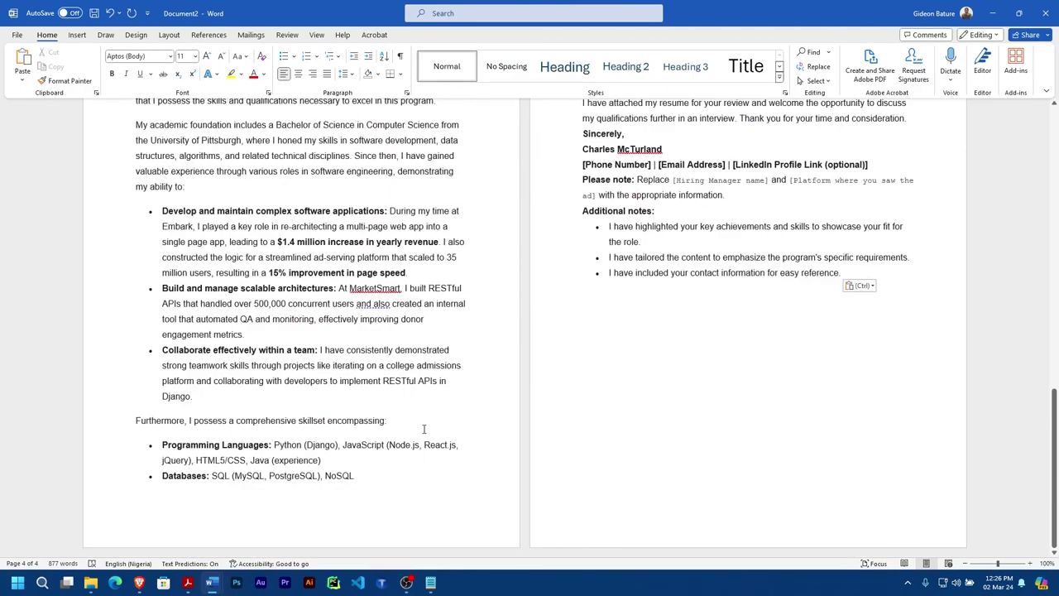
scroll(397, 387, up, 9)
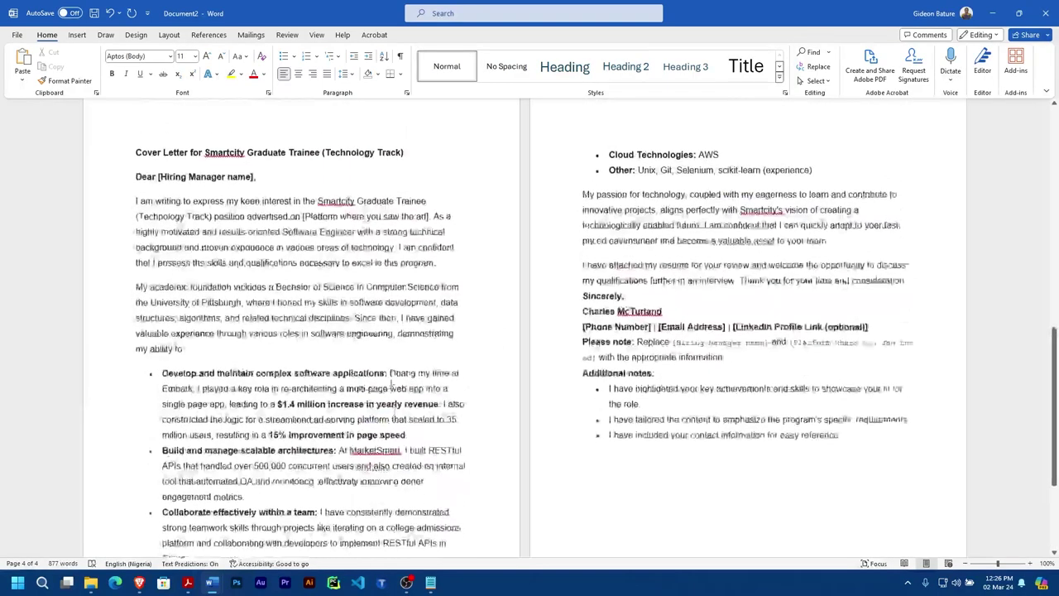
Switch to the job description in Notepad and check its job title line against the Gemini letter's heading
click(432, 586)
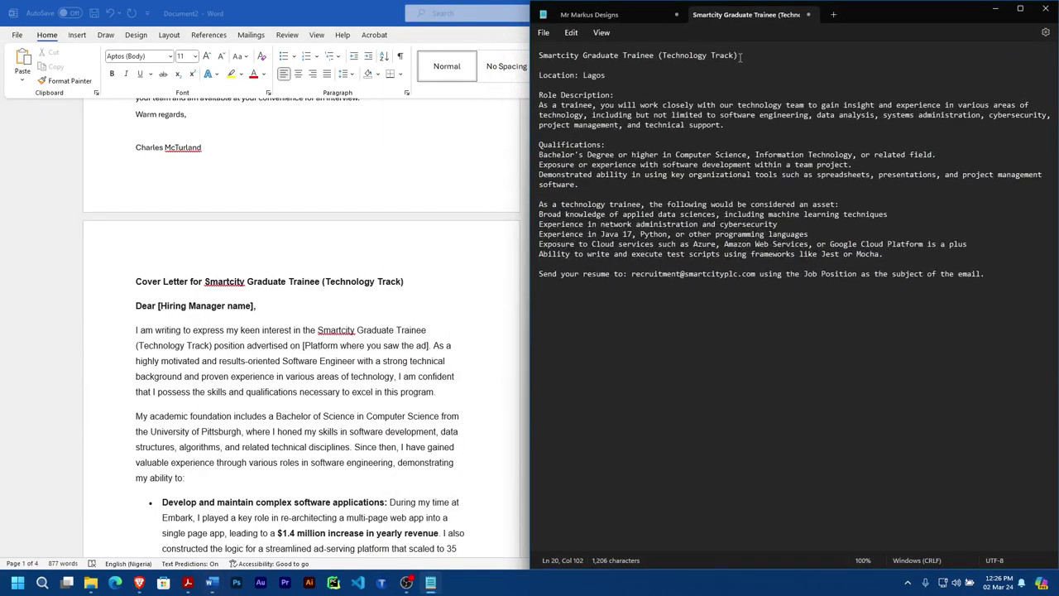
drag(738, 55, 535, 56)
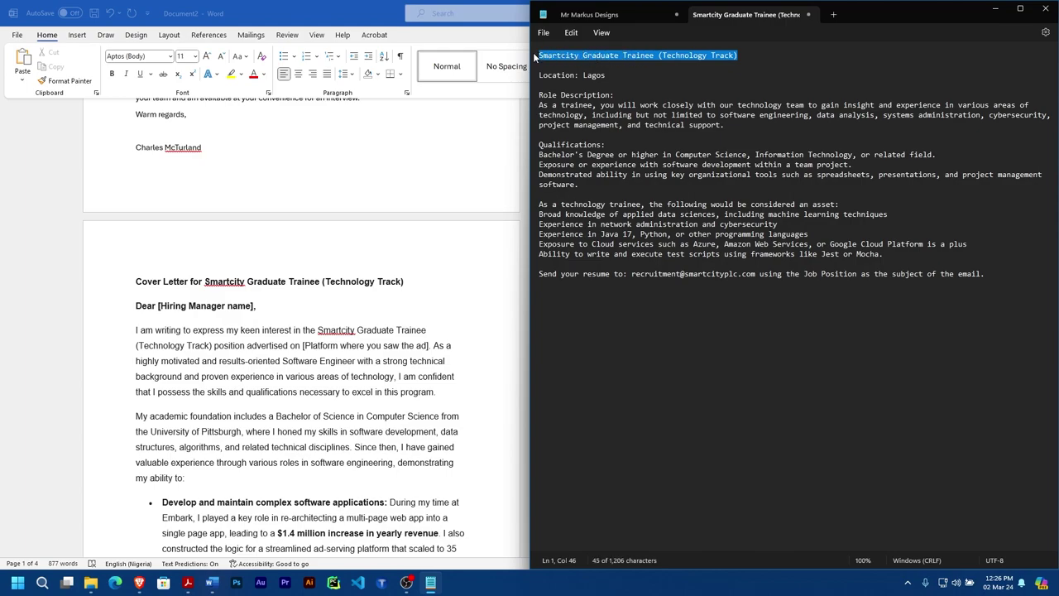
click(622, 84)
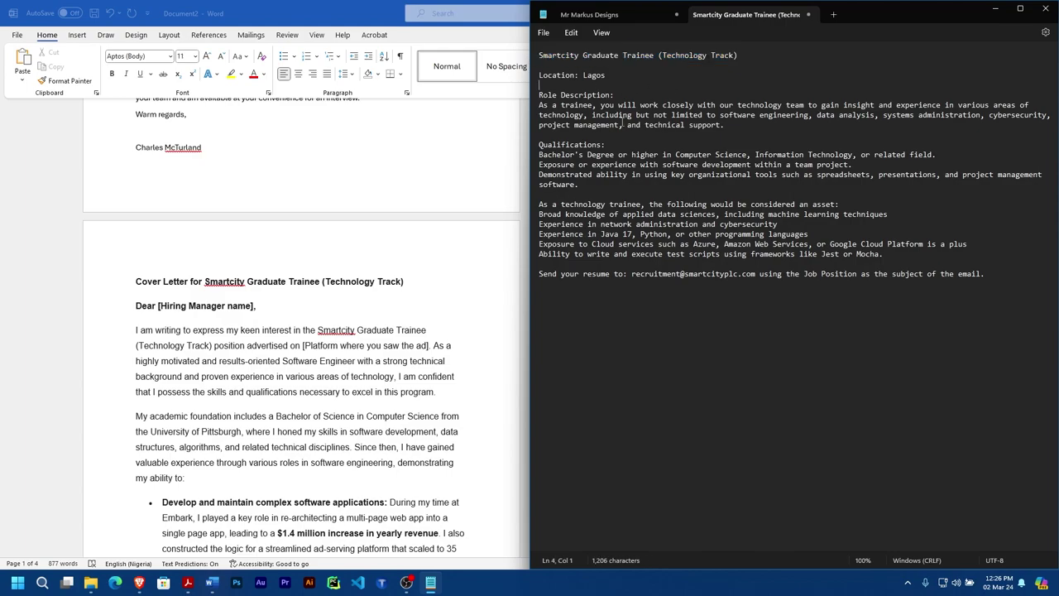